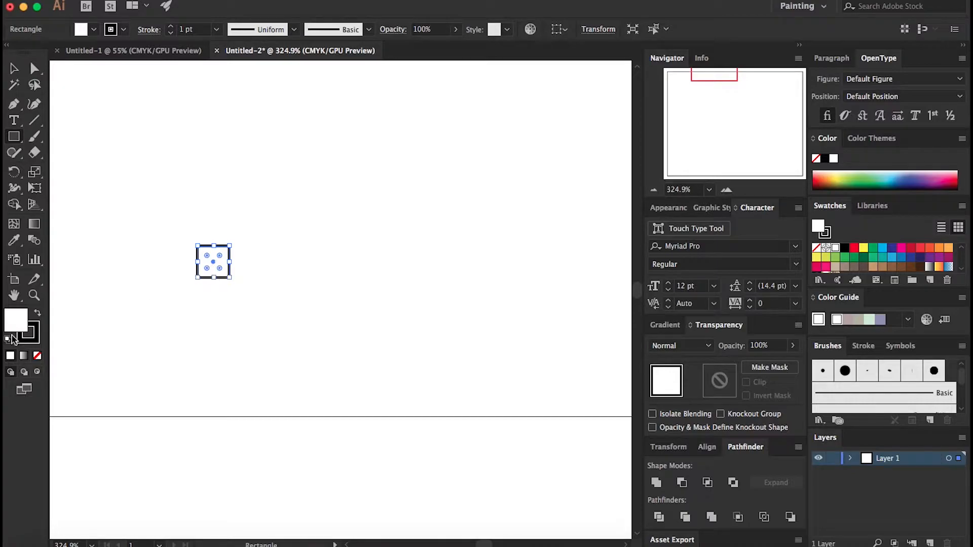
Step: Set both the fill and the stroke of the selected square to none
click(35, 340)
click(37, 356)
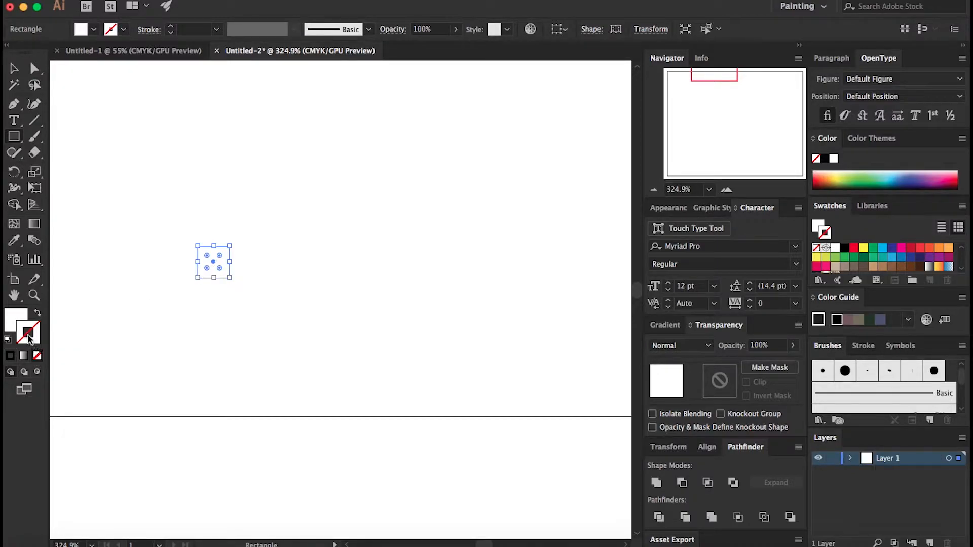
click(13, 322)
click(37, 356)
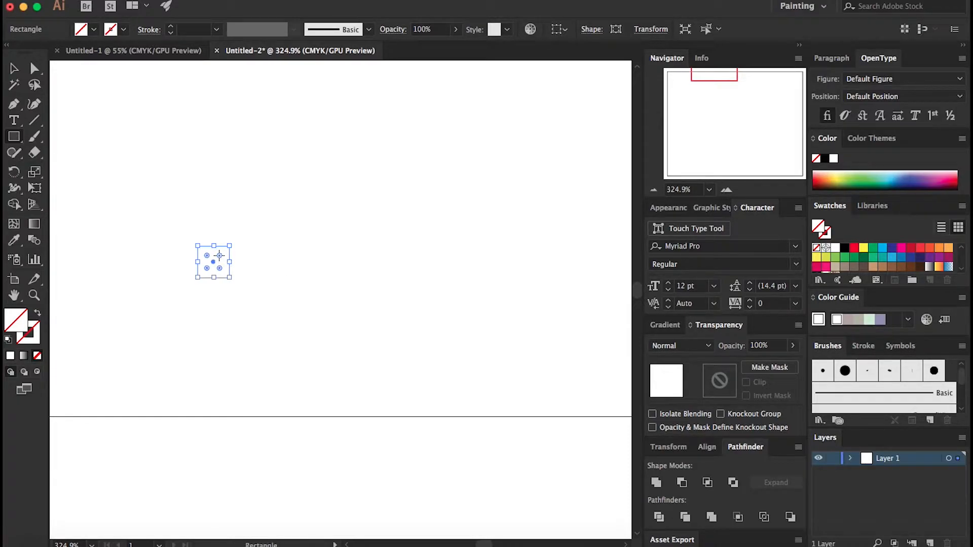
Step: Fill the front square with red and narrow it to half its width
key(v)
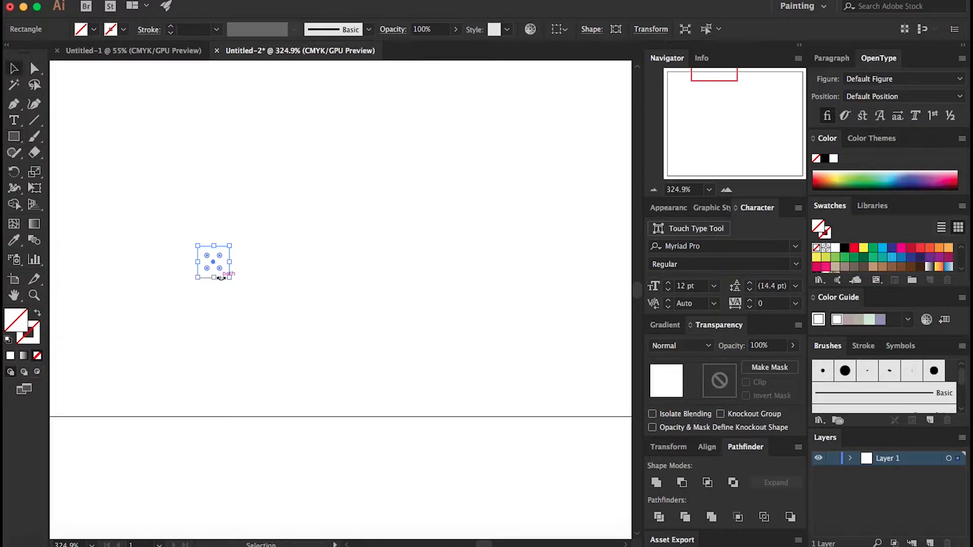
click(854, 249)
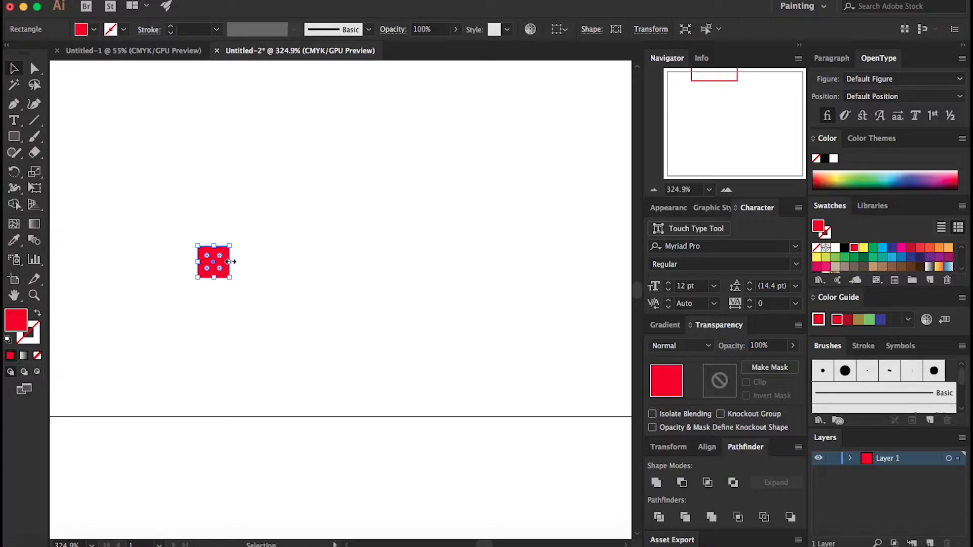
drag(231, 262, 217, 264)
Step: Select the red rectangle together with the empty square and make a pattern swatch from them
drag(188, 231, 232, 282)
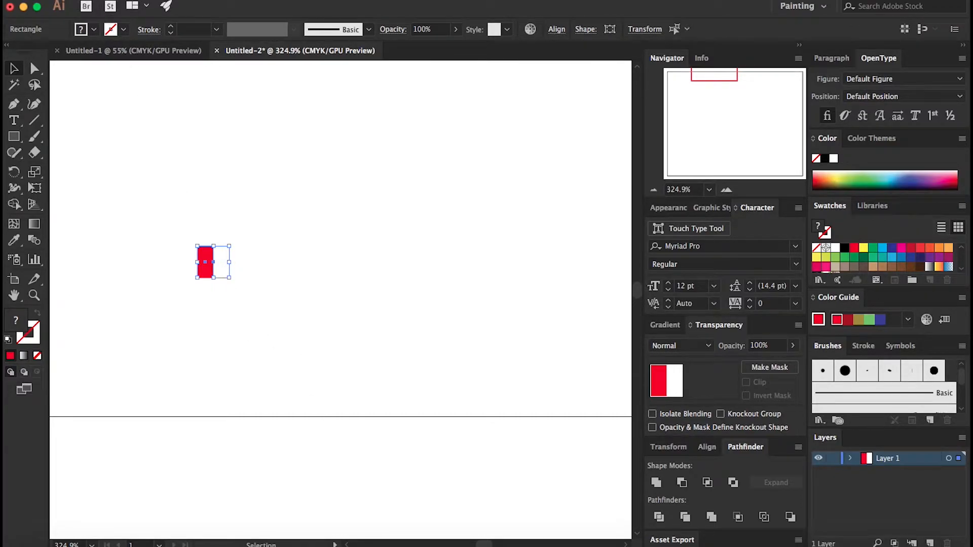
click(178, 1)
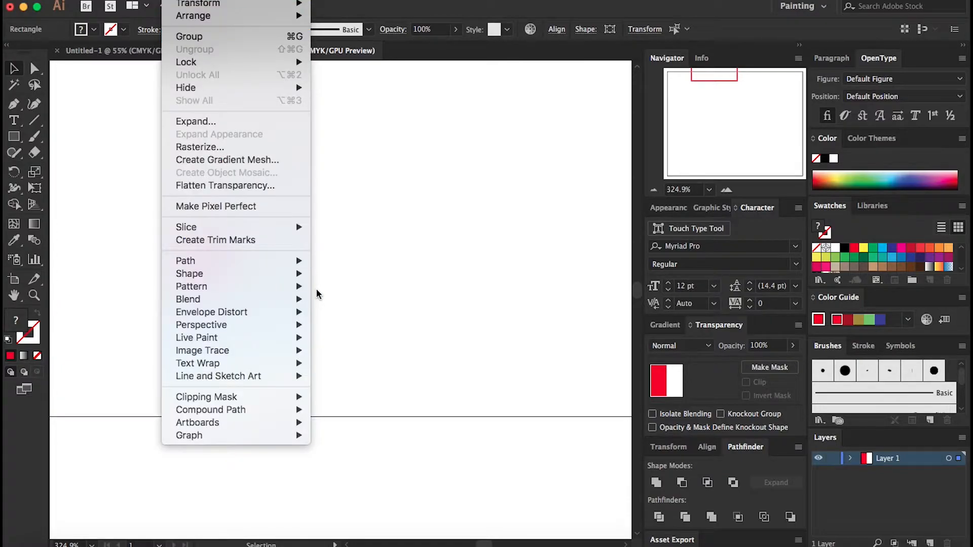
mouse_move(278, 324)
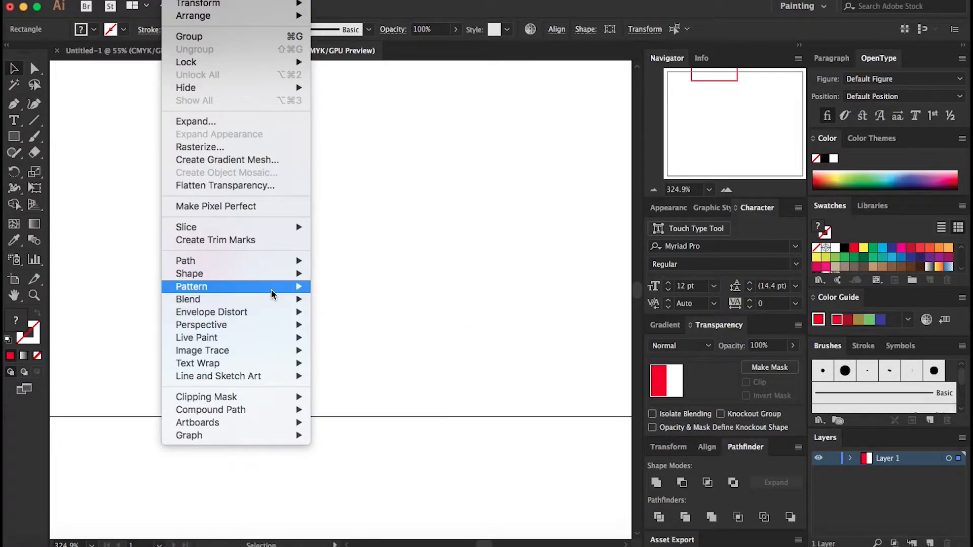
mouse_move(273, 291)
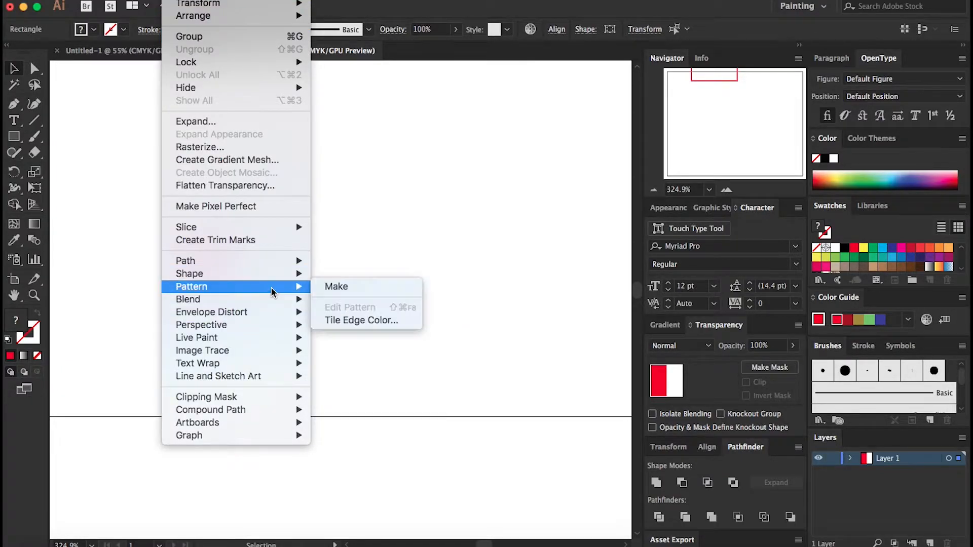
click(342, 294)
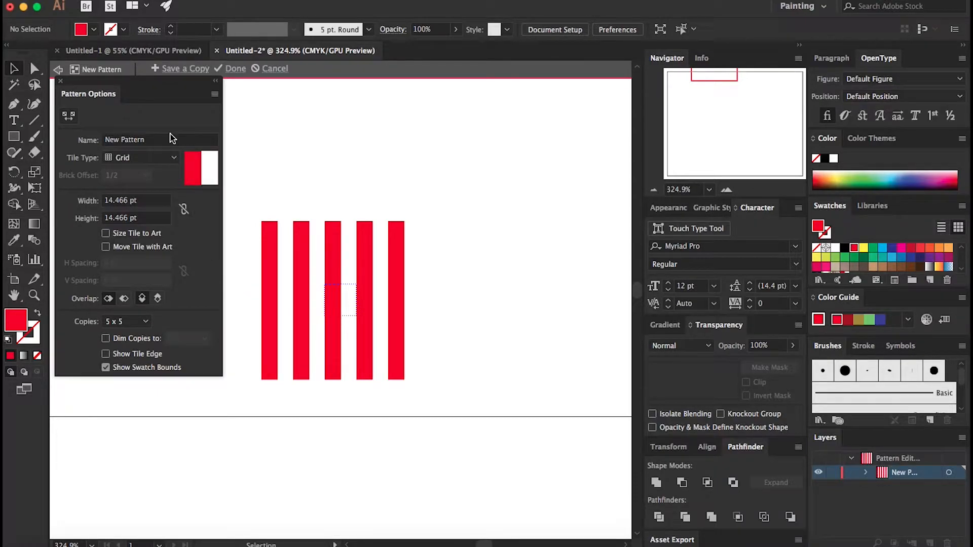
click(232, 71)
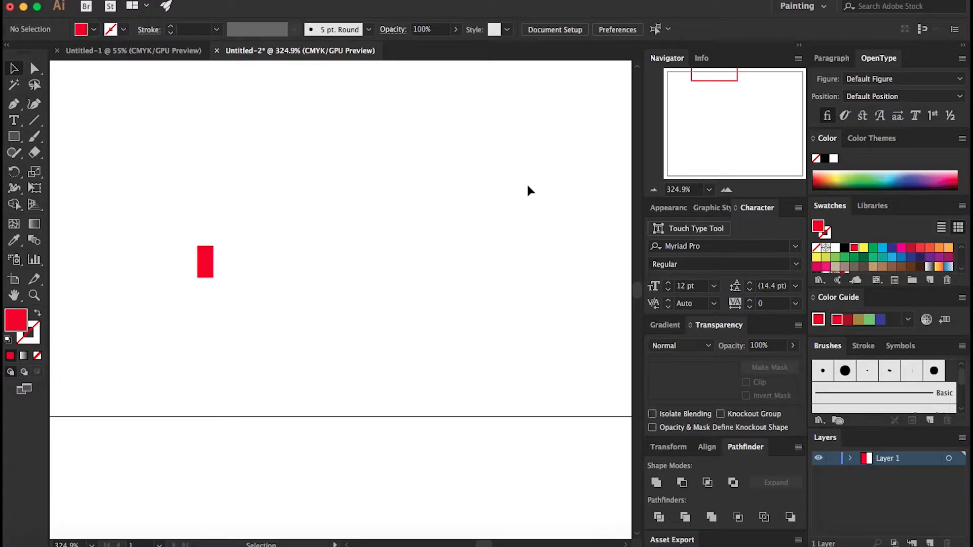
Step: Draw a circle about 81 pt across and fill it with the new stripe pattern swatch
scroll(905, 262, down, 3)
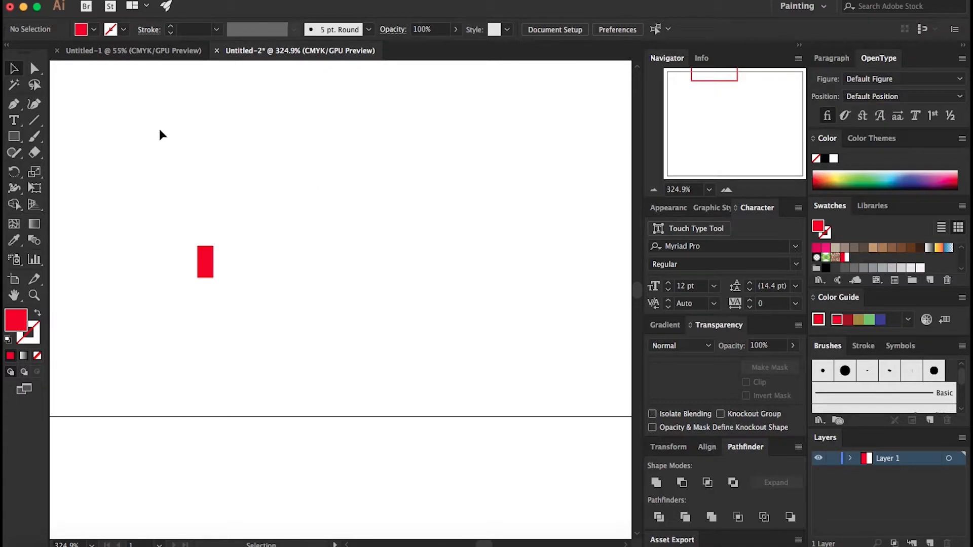
key(l)
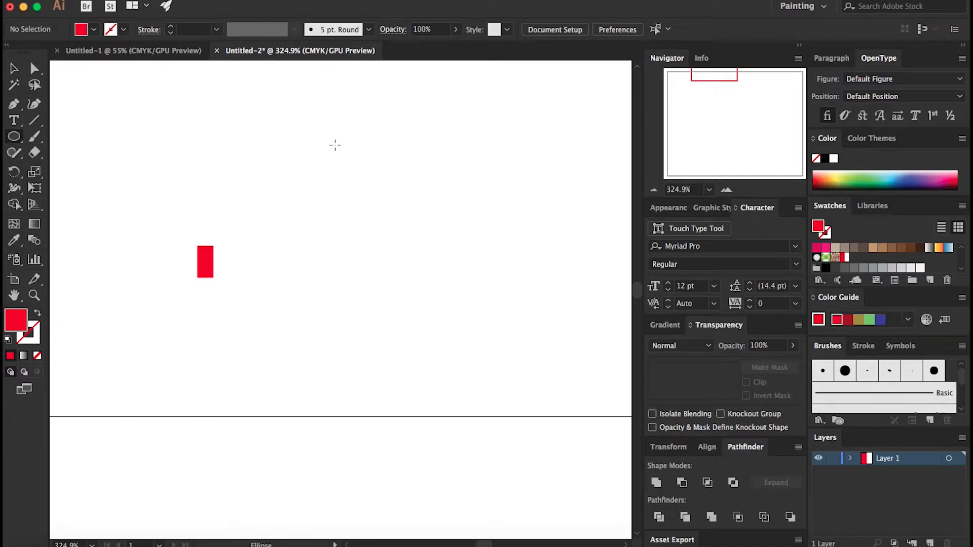
drag(328, 144, 506, 321)
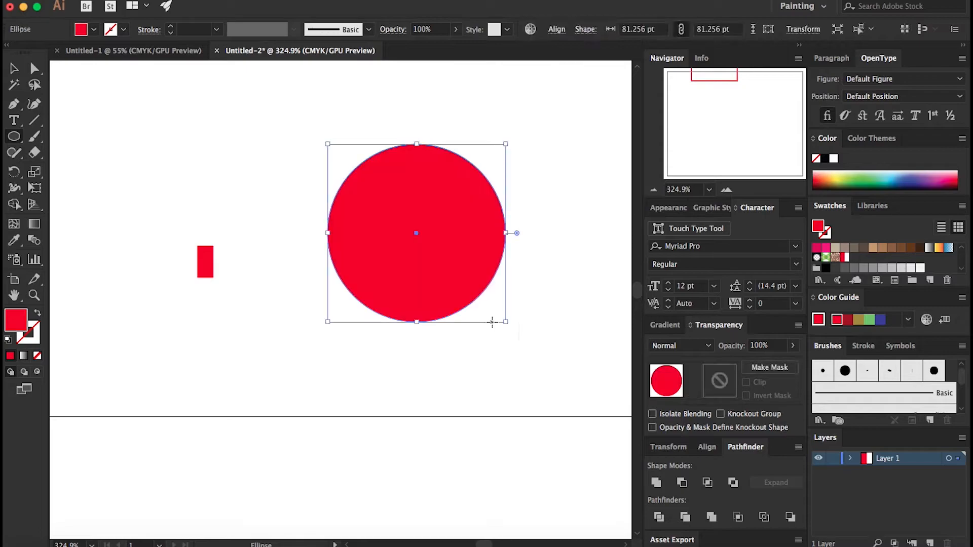
click(845, 257)
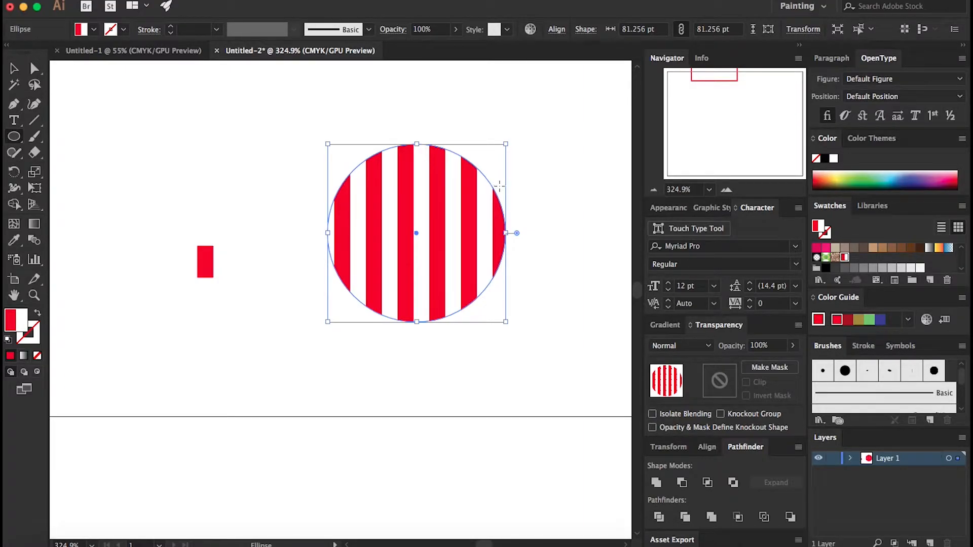
Step: Open the Scale dialog and set it to transform patterns only, not objects, corners or strokes
click(179, 1)
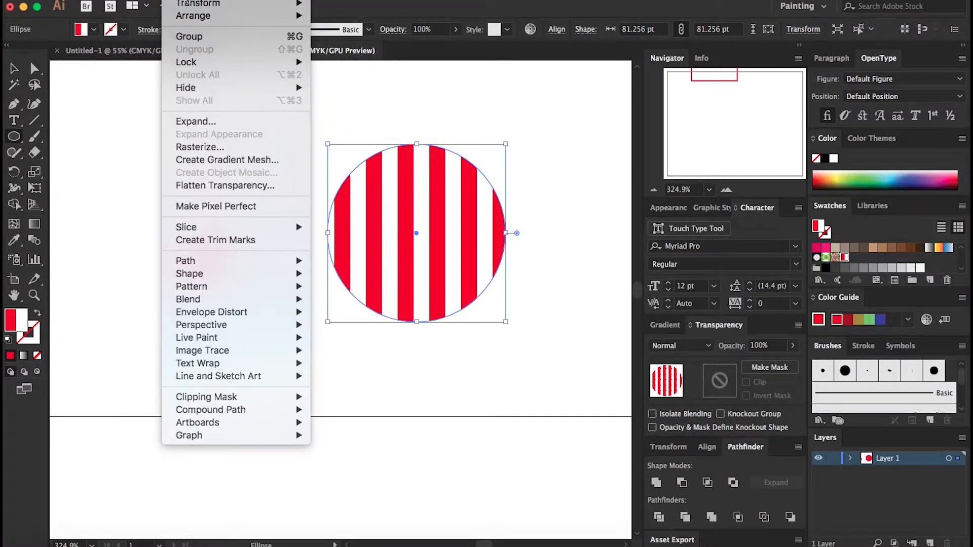
mouse_move(219, 1)
mouse_move(179, 1)
mouse_move(253, 3)
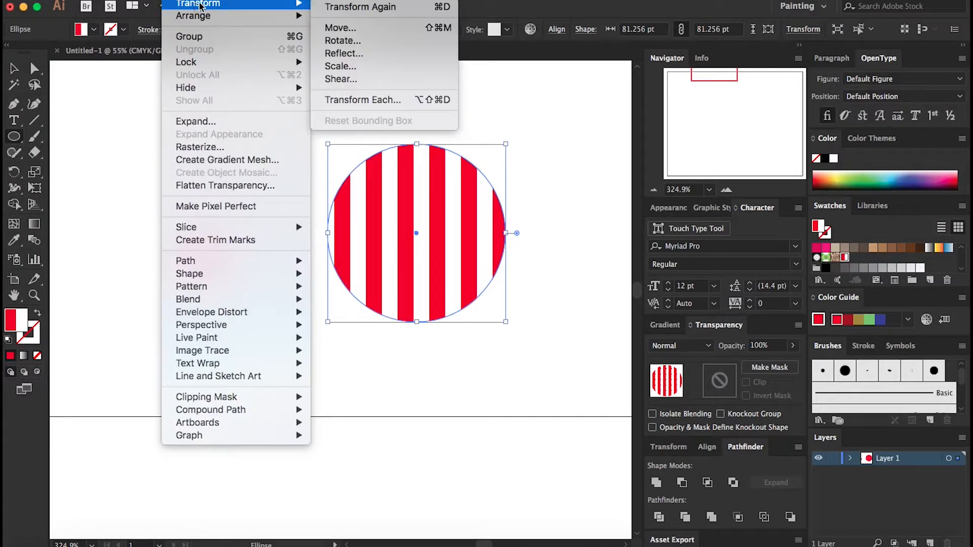
click(379, 69)
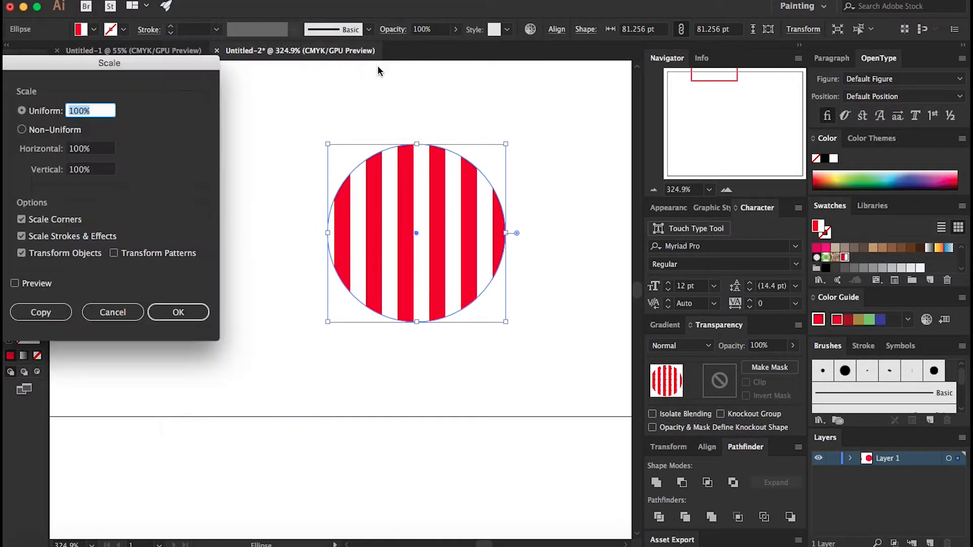
click(21, 220)
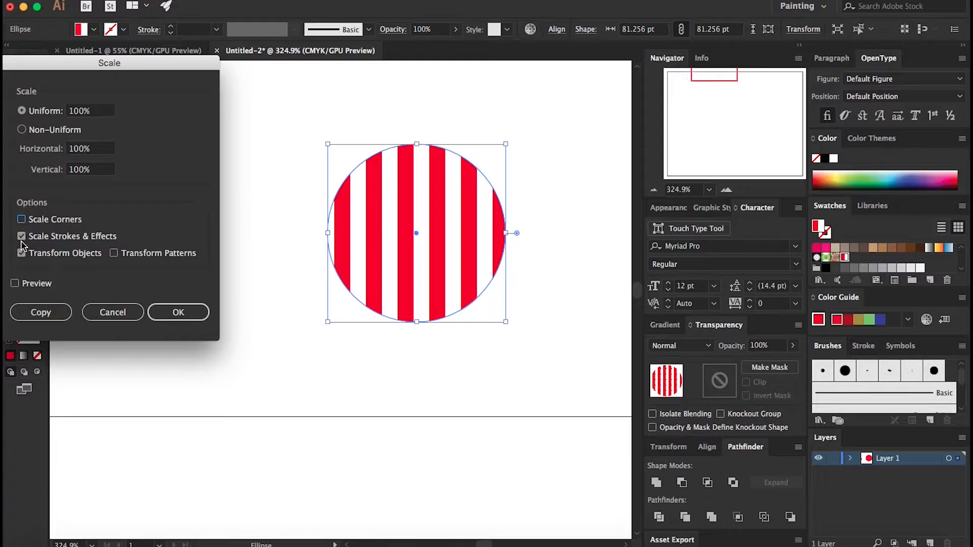
click(21, 236)
click(21, 253)
click(113, 253)
Step: Scale the circle's pattern uniformly to 30% with preview on
drag(92, 112, 61, 107)
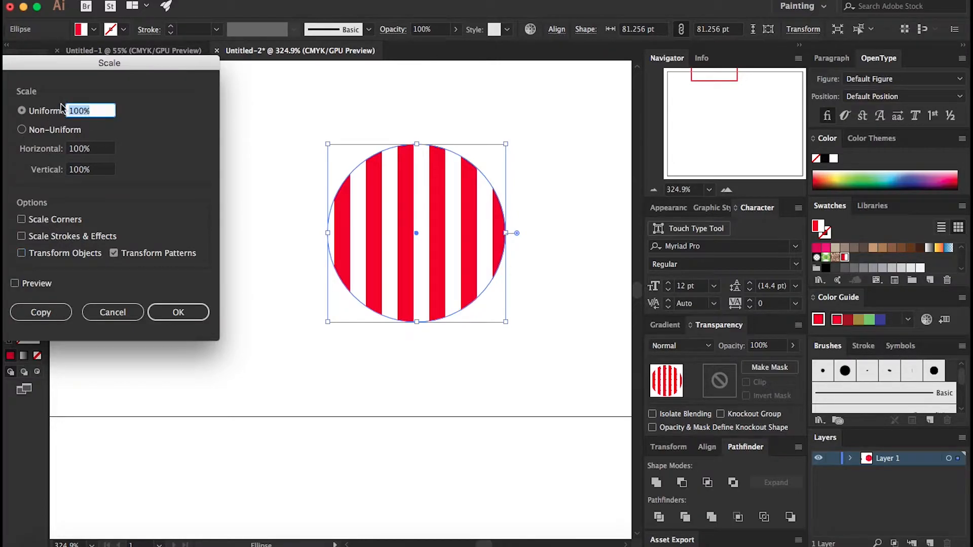
text(50)
click(92, 148)
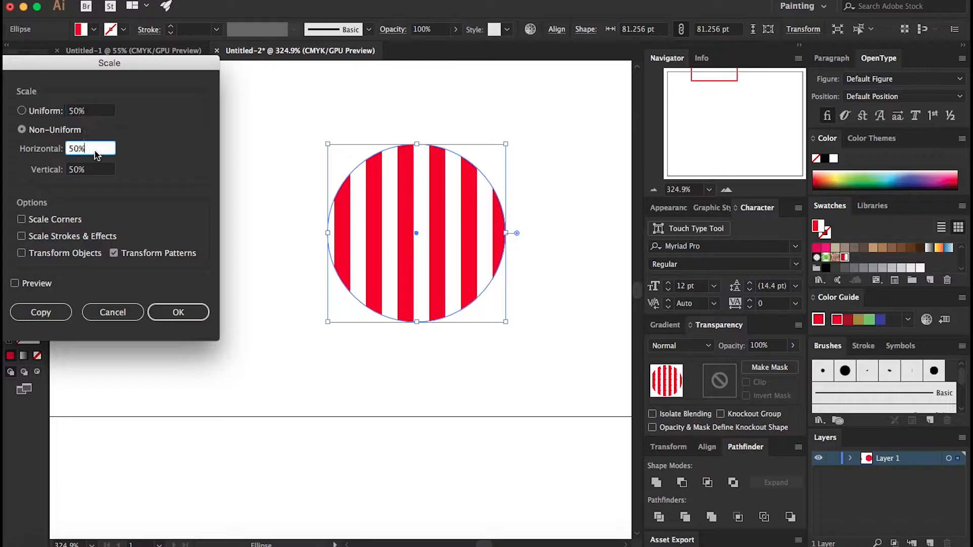
click(15, 283)
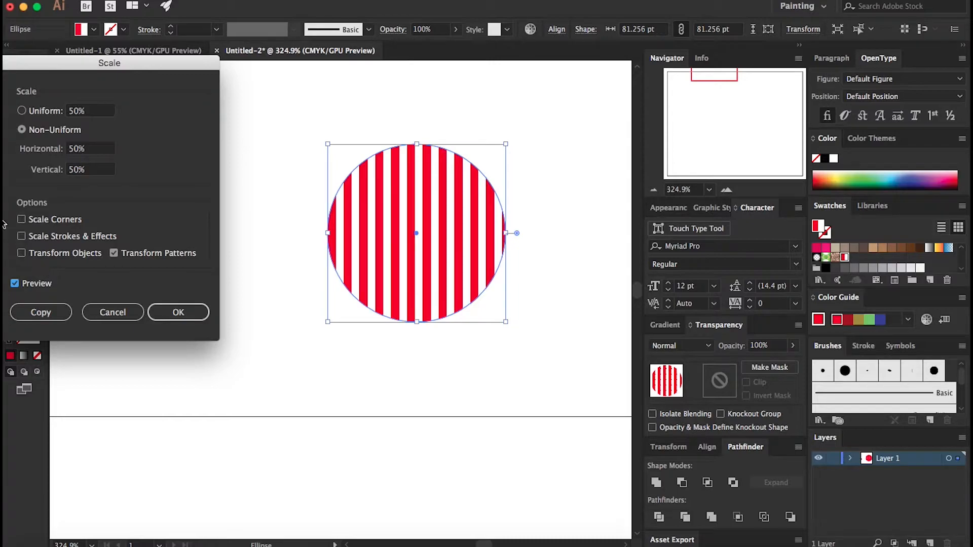
click(69, 112)
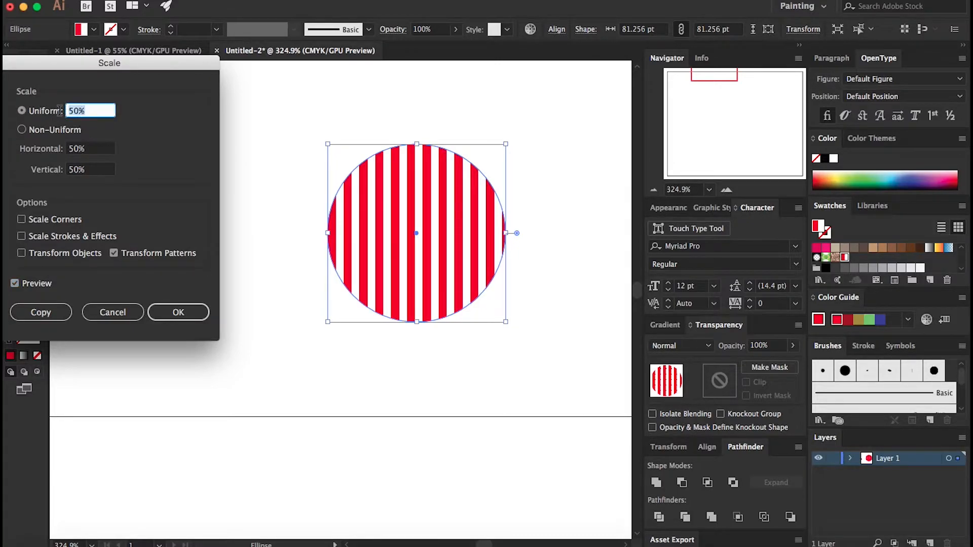
text(30)
click(89, 149)
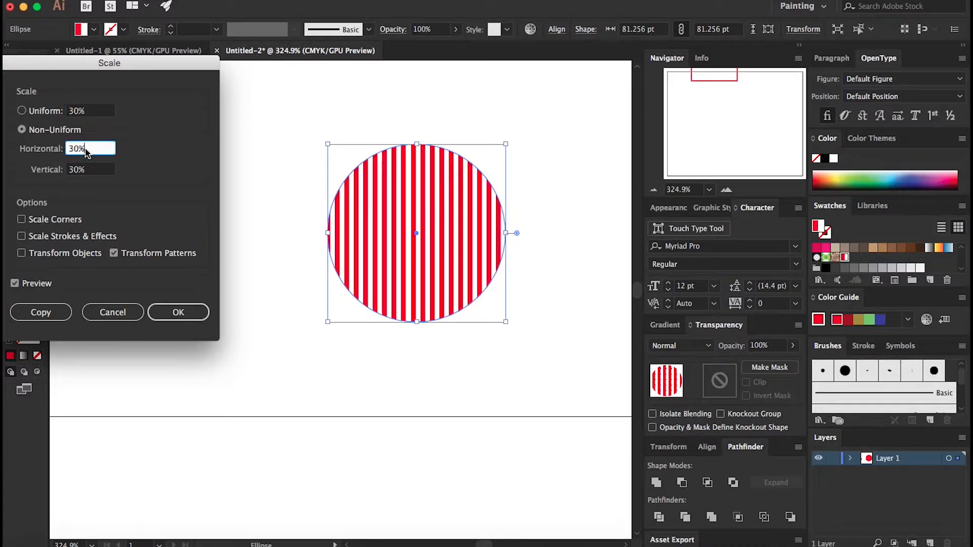
click(185, 312)
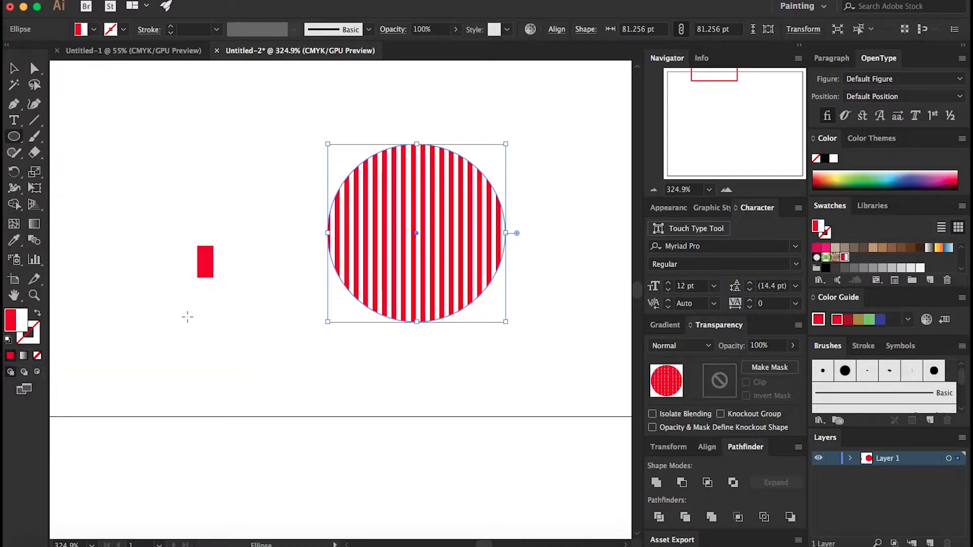
Step: Rotate only the circle's pattern by 45 degrees, then deselect
double_click(15, 174)
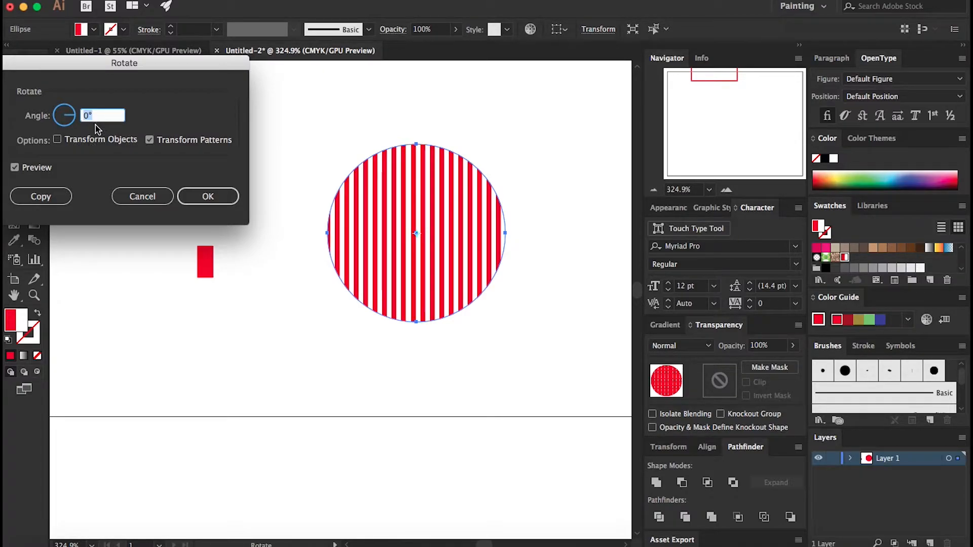
text(45)
click(204, 198)
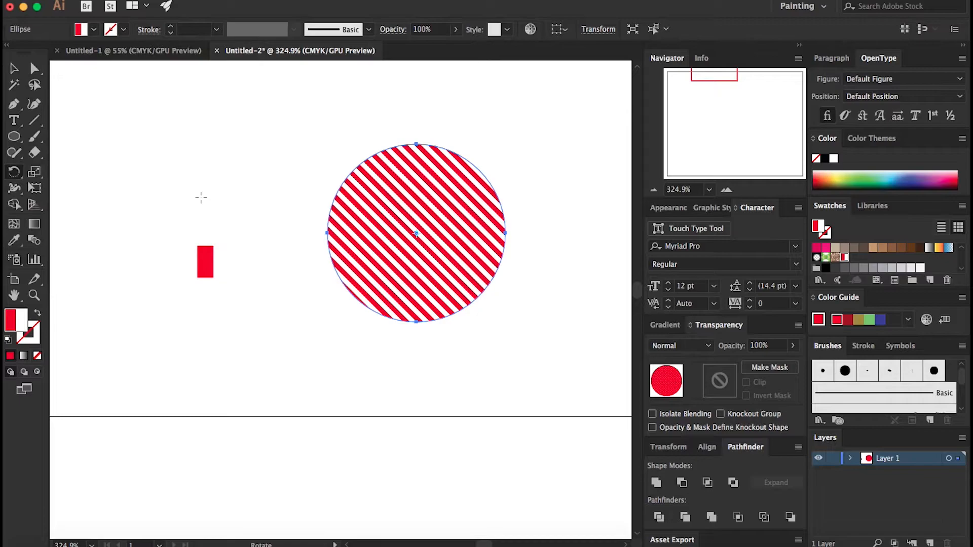
key(v)
click(308, 366)
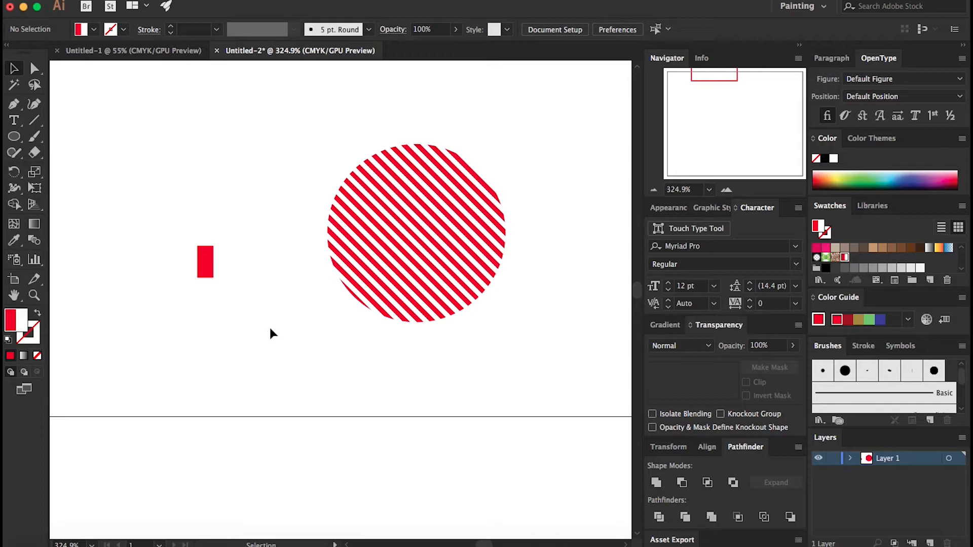
Step: Draw a small square below the circle and fill it with yellow
key(m)
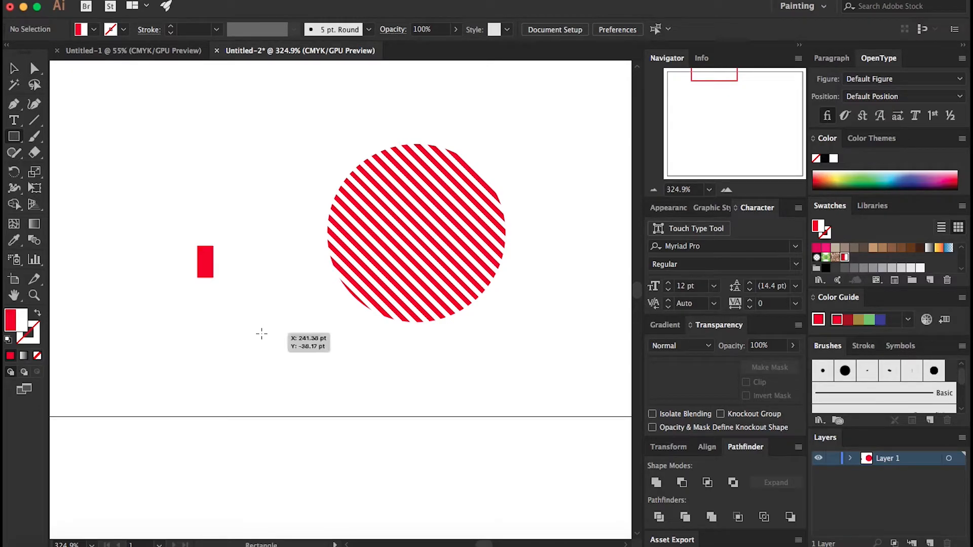
drag(259, 350, 290, 383)
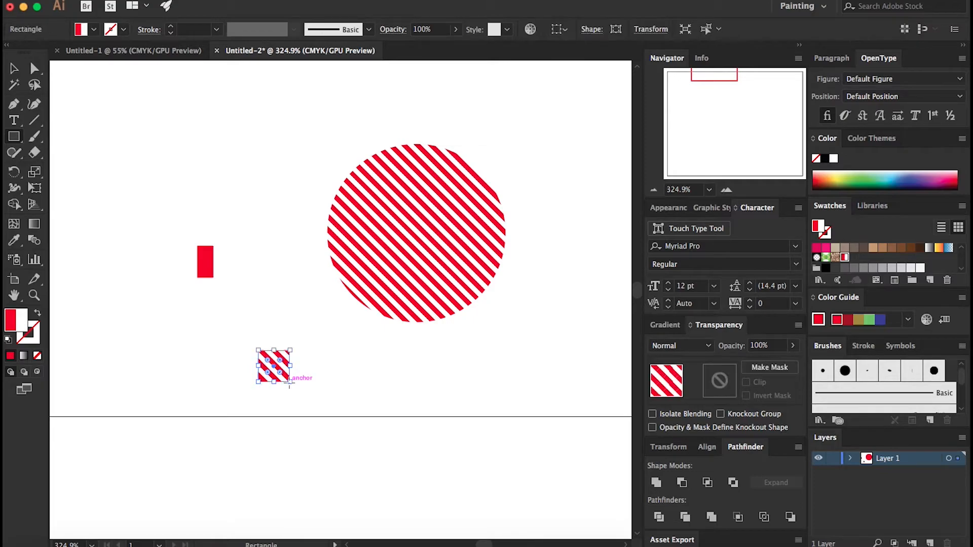
scroll(861, 258, up, 2)
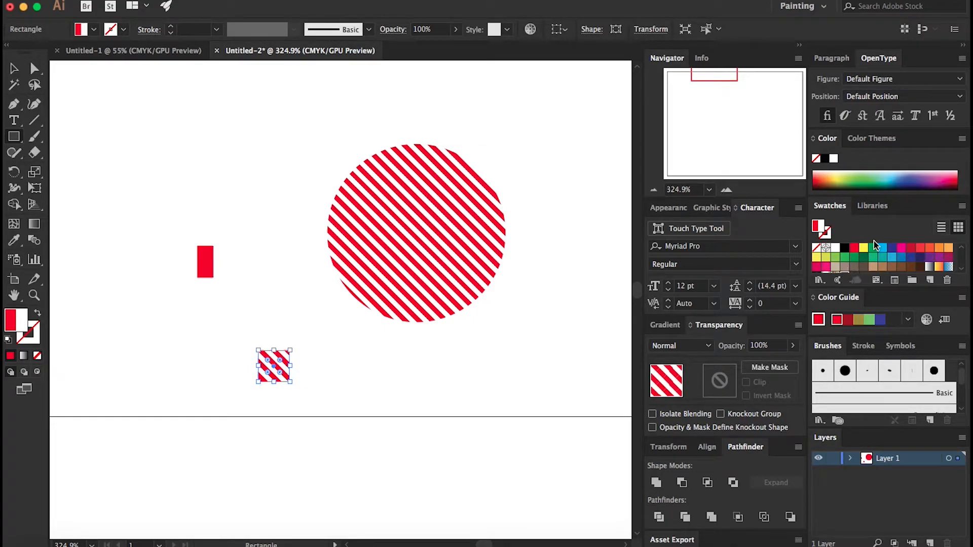
click(865, 249)
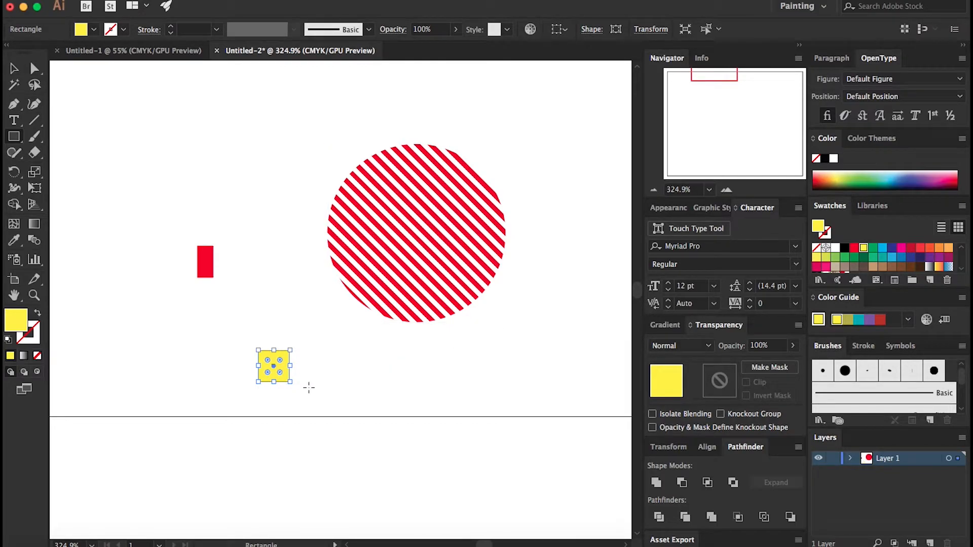
Step: Draw a small red circle centred on the yellow square's top-right corner
key(v)
key(z)
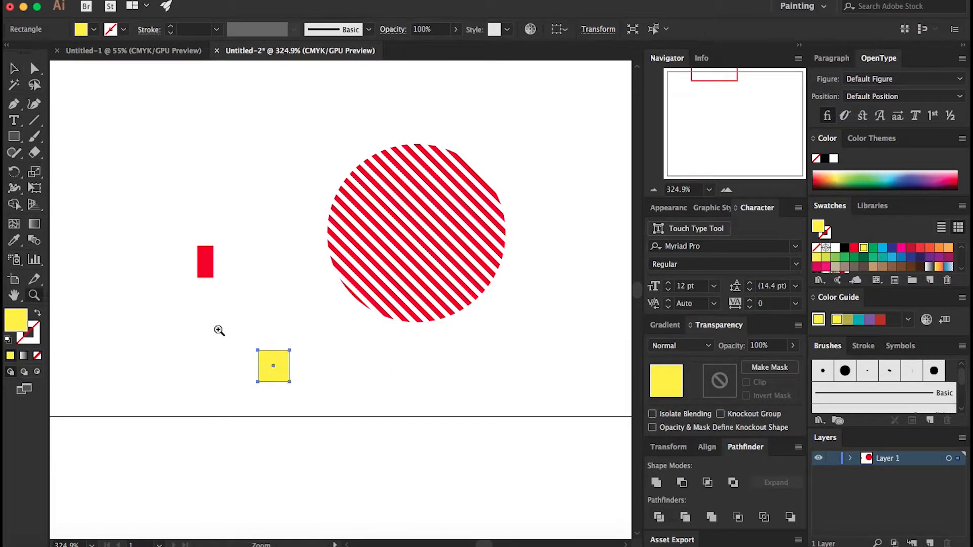
drag(240, 343, 439, 421)
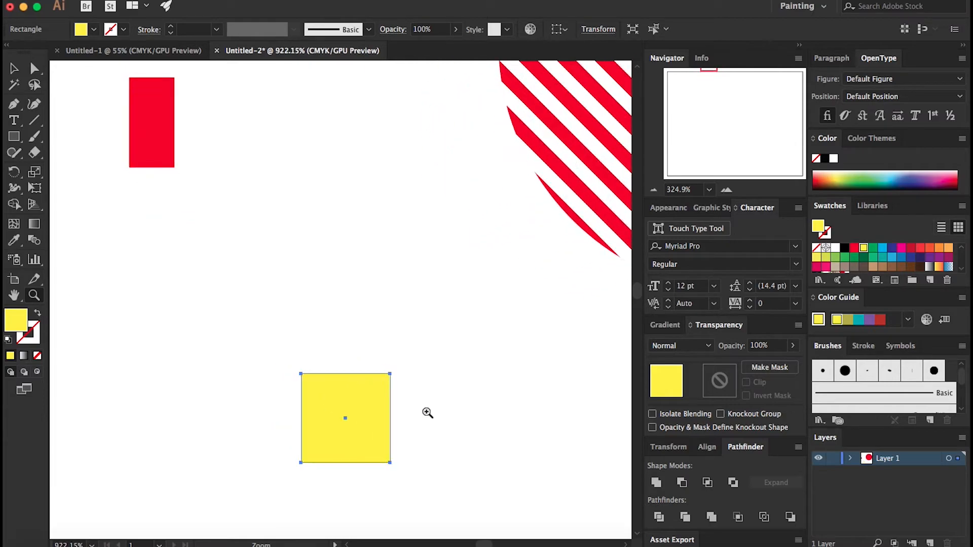
key(l)
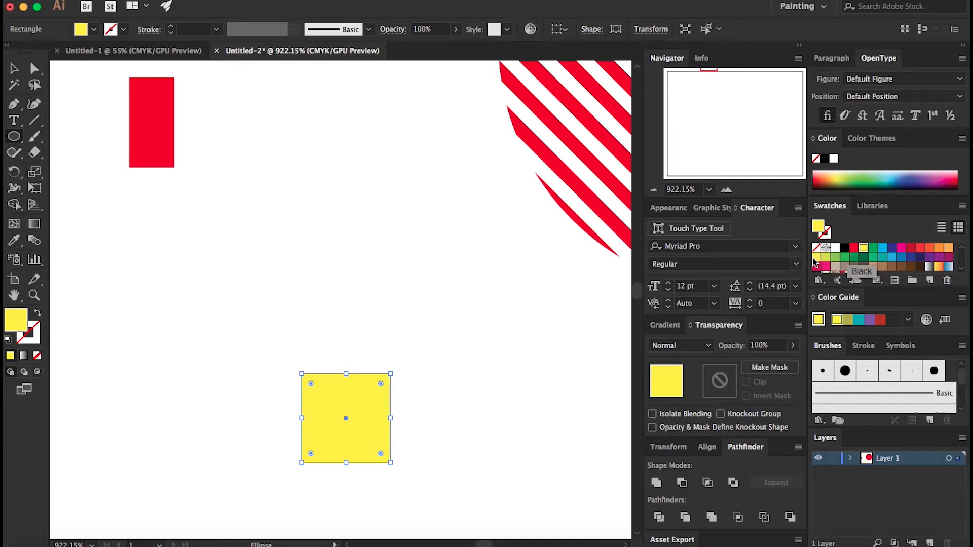
key(v)
click(543, 368)
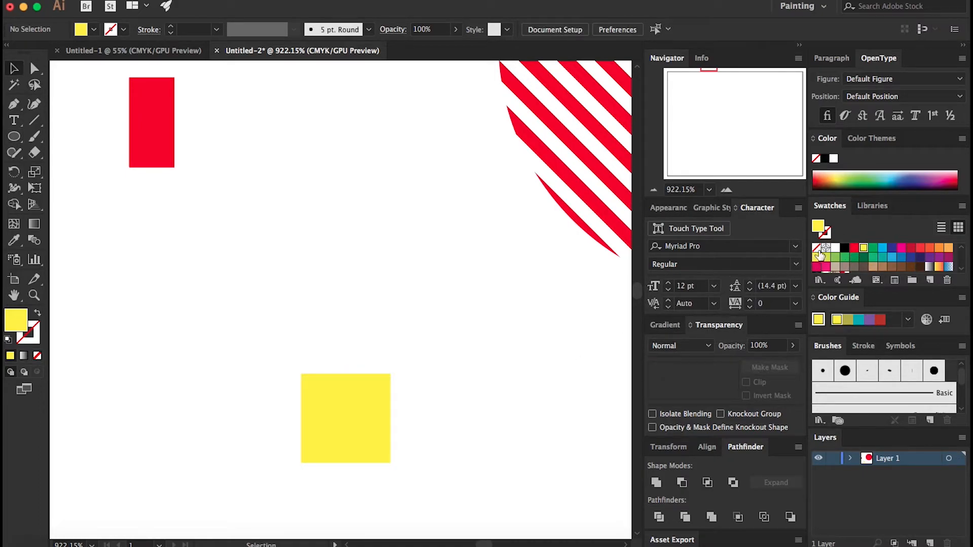
click(855, 248)
key(l)
drag(370, 350, 393, 390)
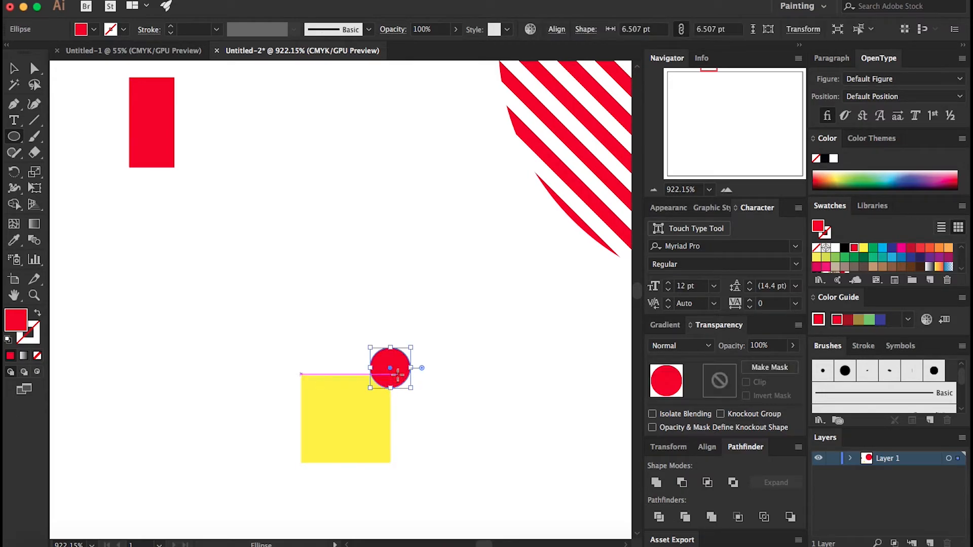
Step: Duplicate the red circle onto the square's other three corners
key(v)
drag(402, 376, 403, 382)
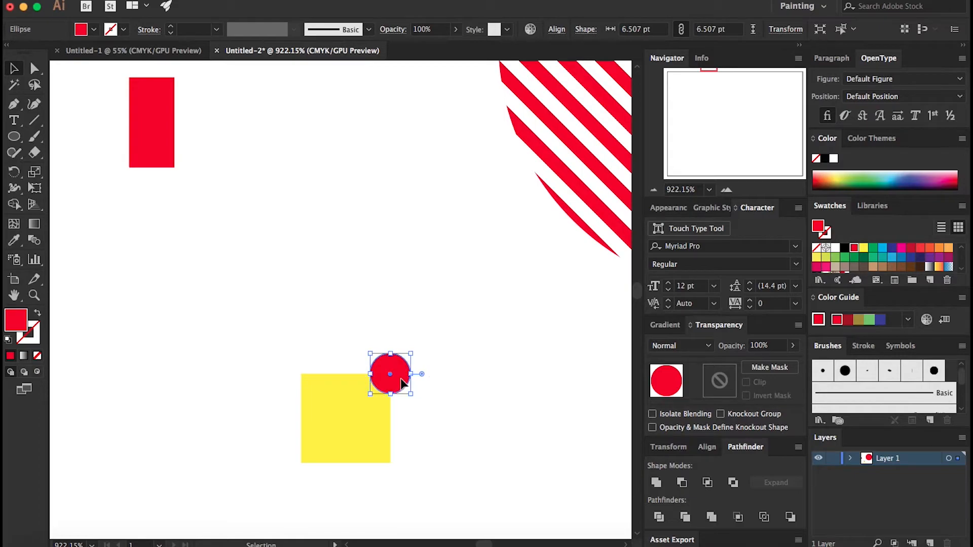
drag(402, 384, 406, 462)
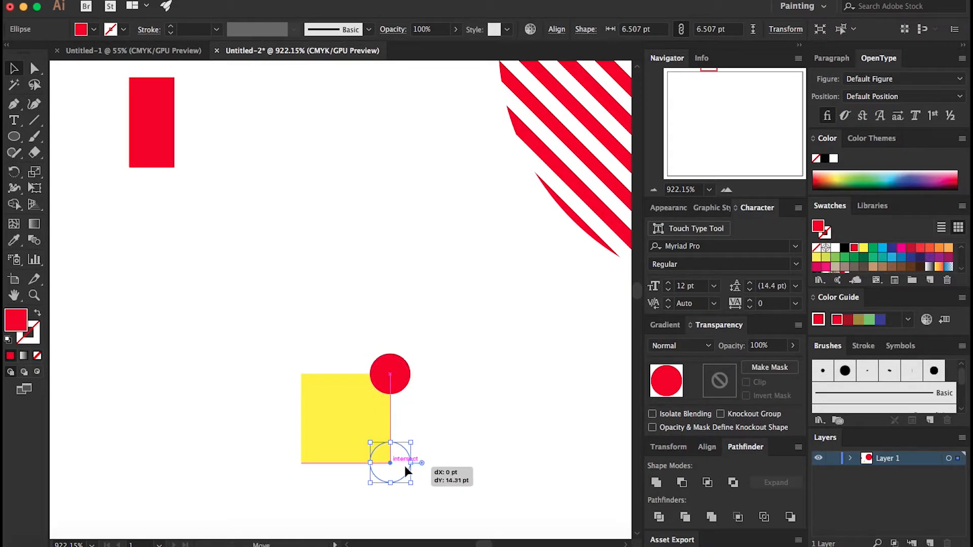
shift+click(392, 370)
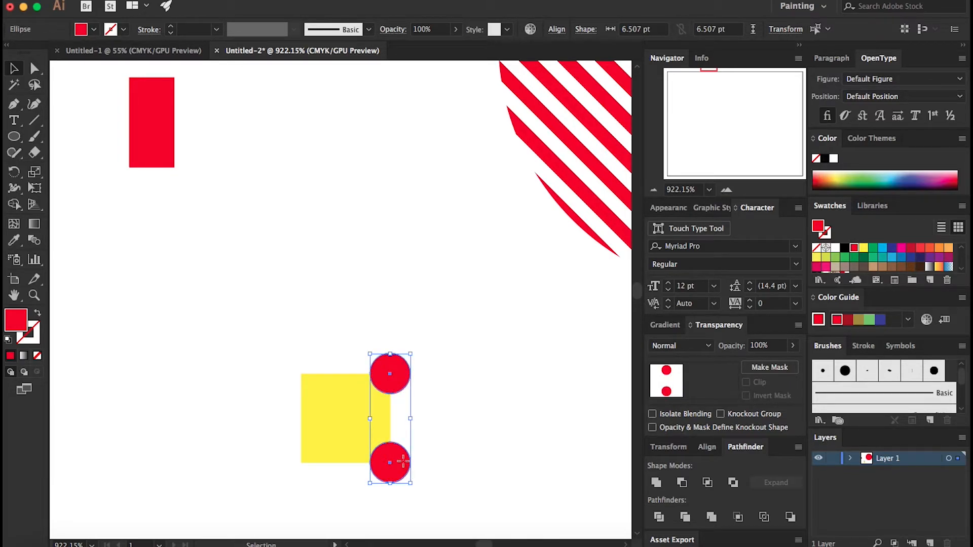
drag(406, 464, 318, 468)
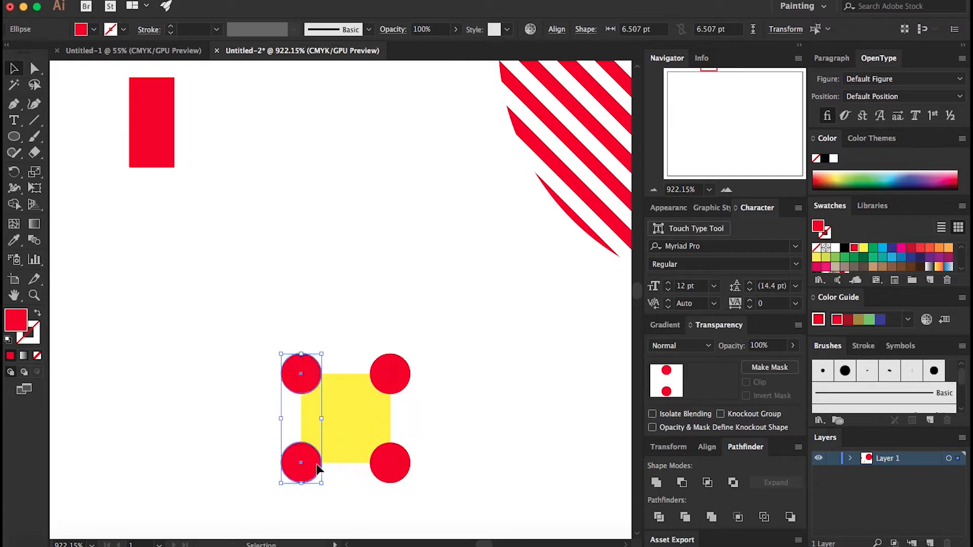
Step: Copy one corner circle to the centre of the square and deselect
click(351, 491)
click(316, 464)
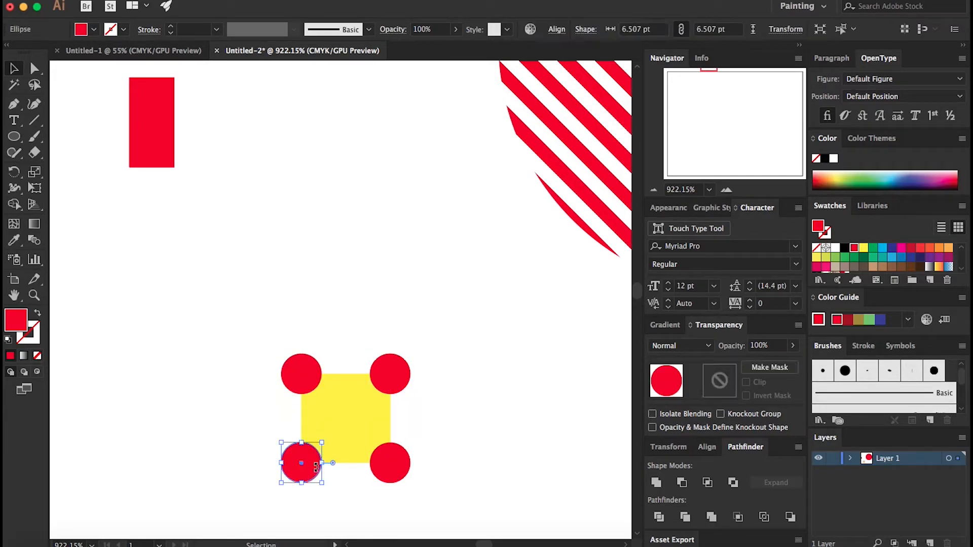
drag(318, 463, 361, 422)
click(498, 430)
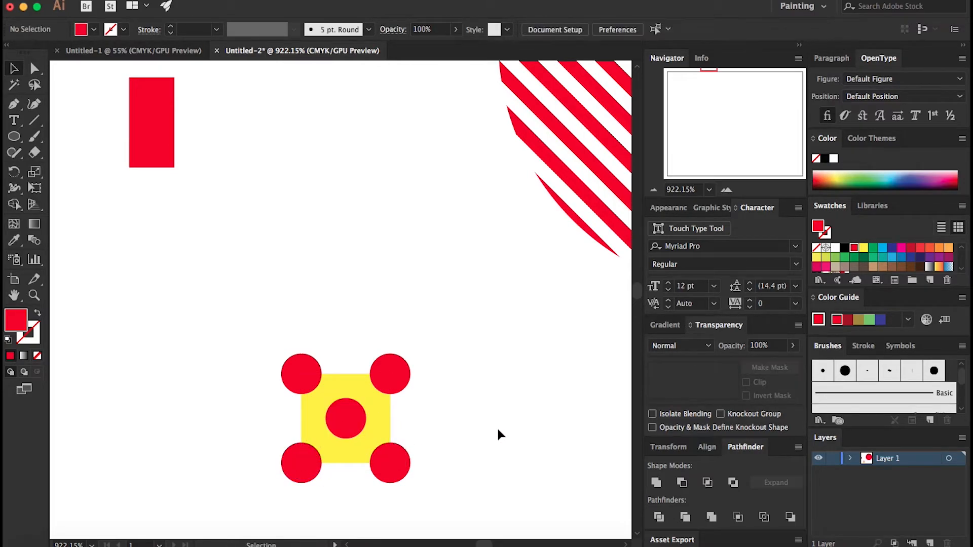
Step: Select the square and all circles and divide them with Pathfinder Divide
drag(235, 329, 447, 497)
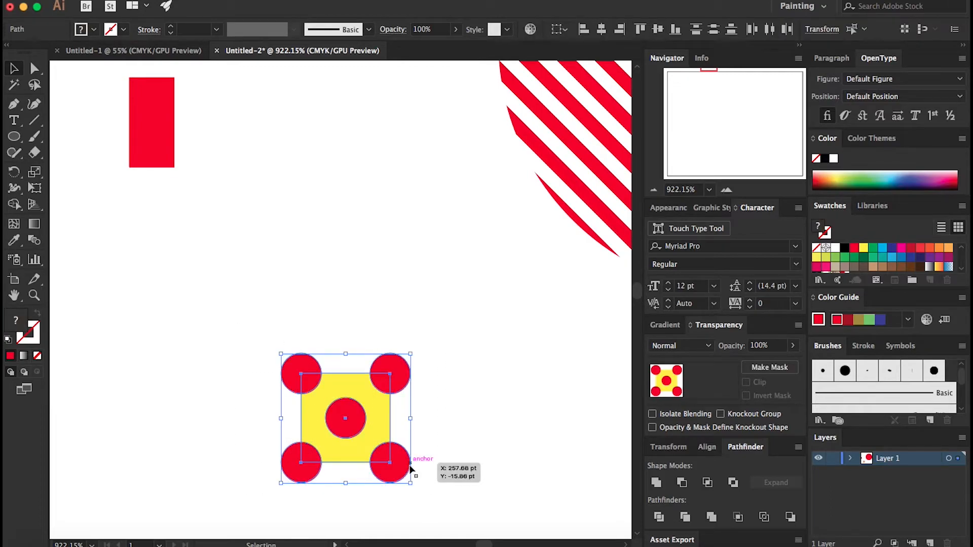
click(659, 518)
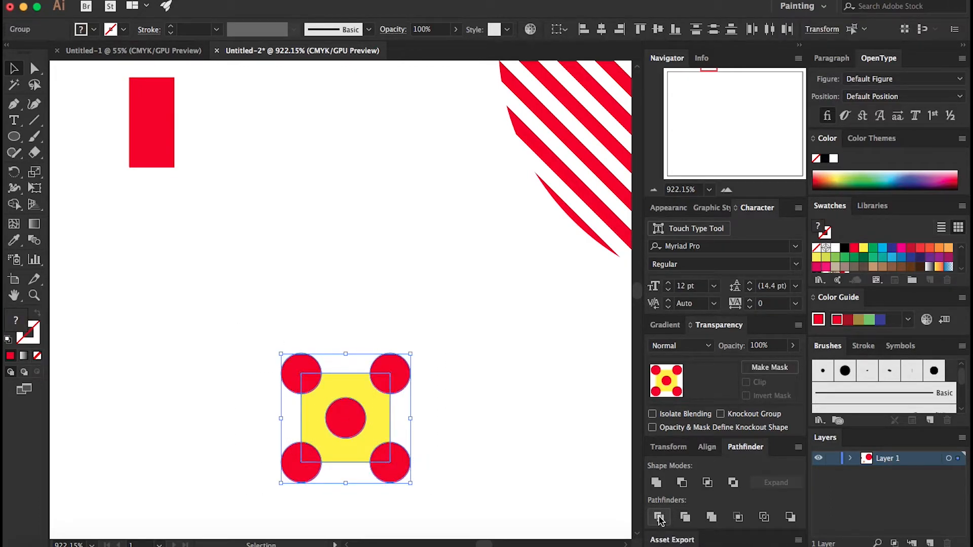
Step: Inside the divided group, delete the circle pieces outside the square and the yellow background, then exit the group
double_click(400, 369)
click(402, 369)
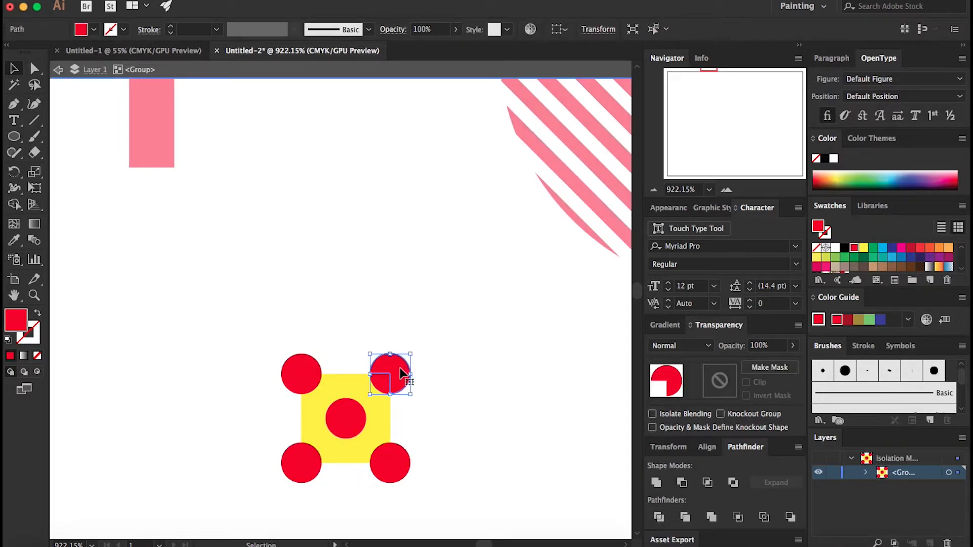
key(Delete)
click(396, 463)
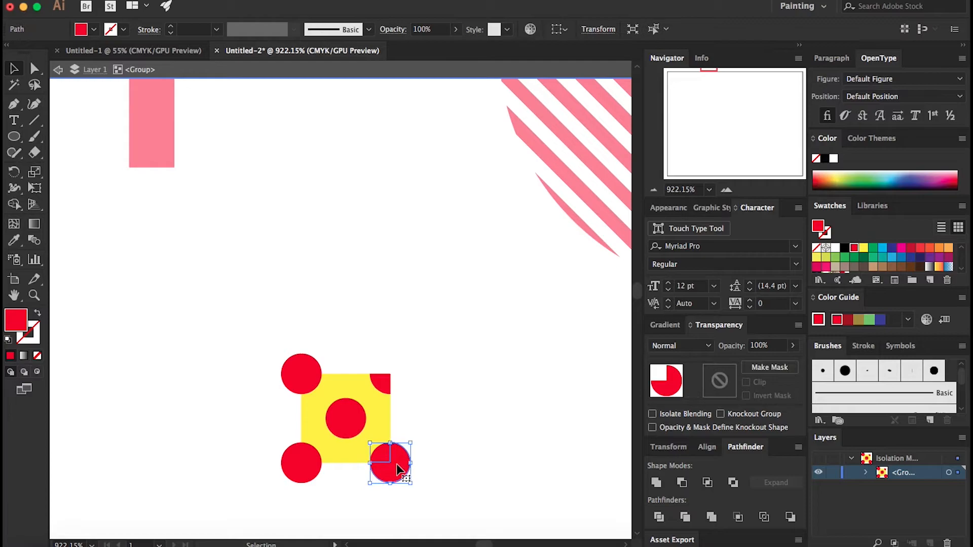
key(Delete)
click(296, 459)
key(Delete)
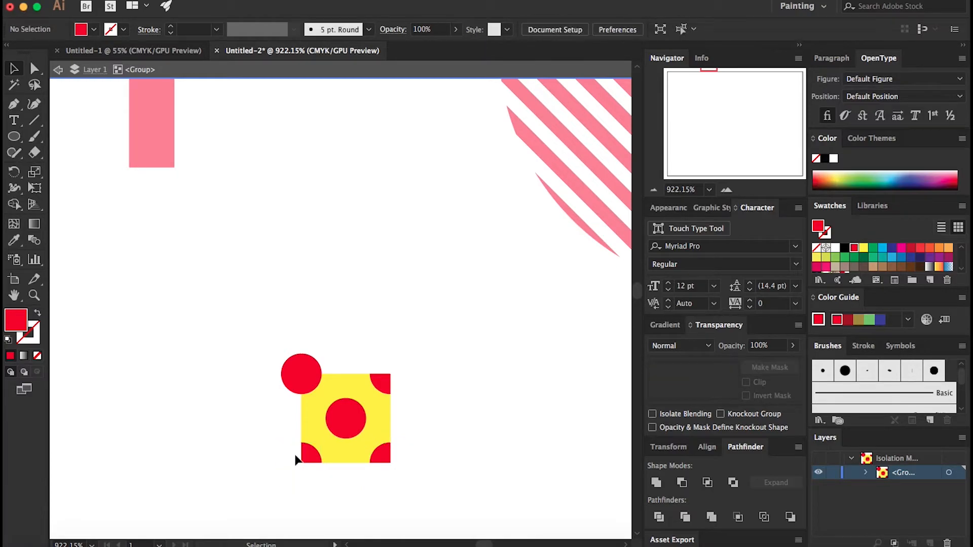
click(290, 383)
key(Delete)
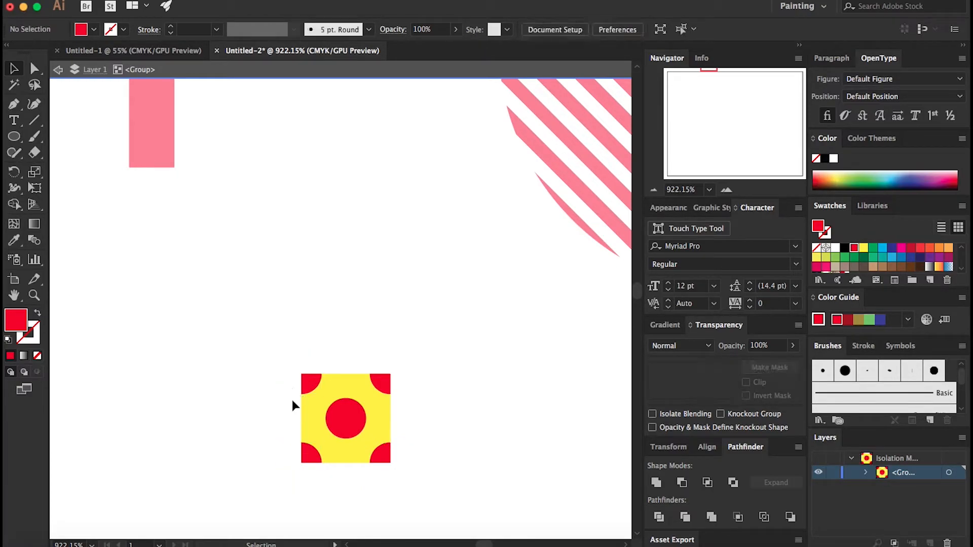
click(358, 390)
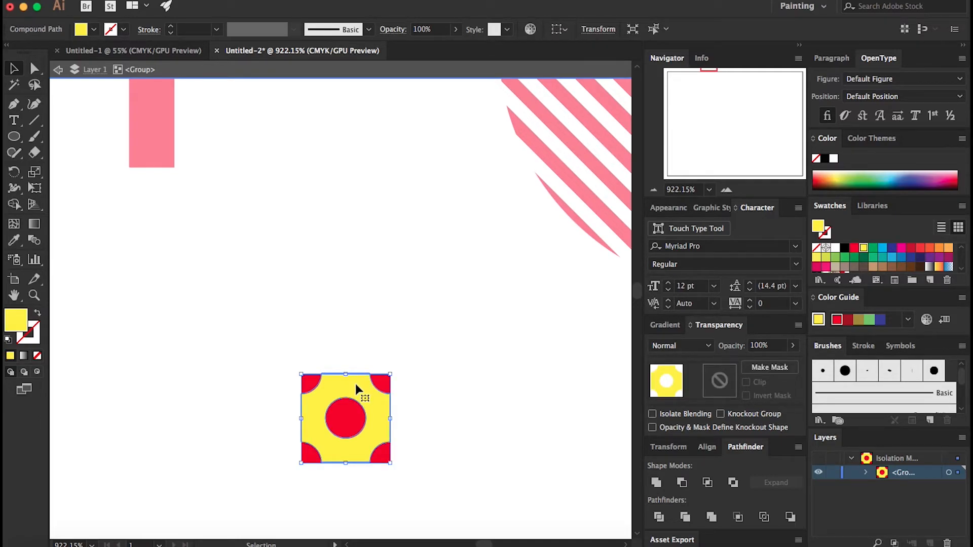
key(Delete)
key(Escape)
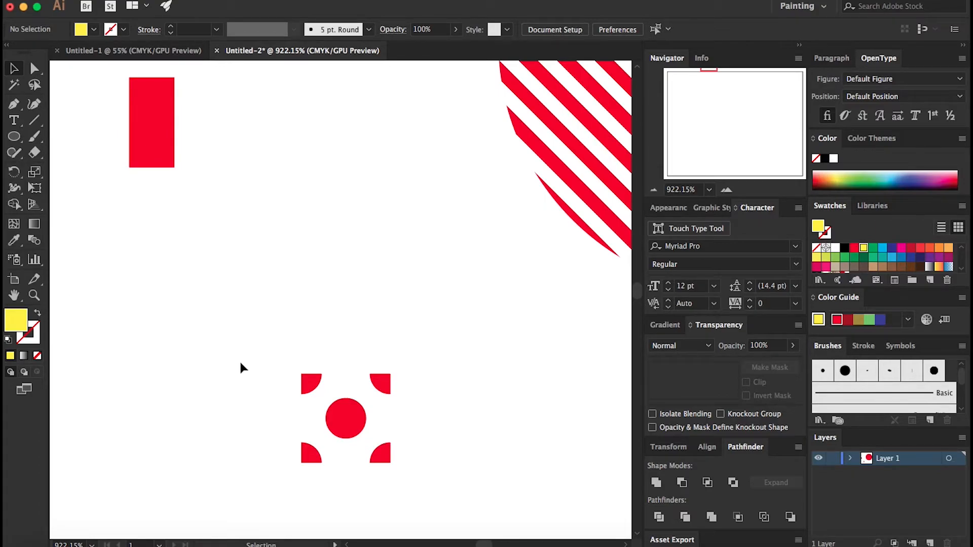
Step: Select the red tile and make it into a new pattern swatch with default options
drag(238, 355, 446, 491)
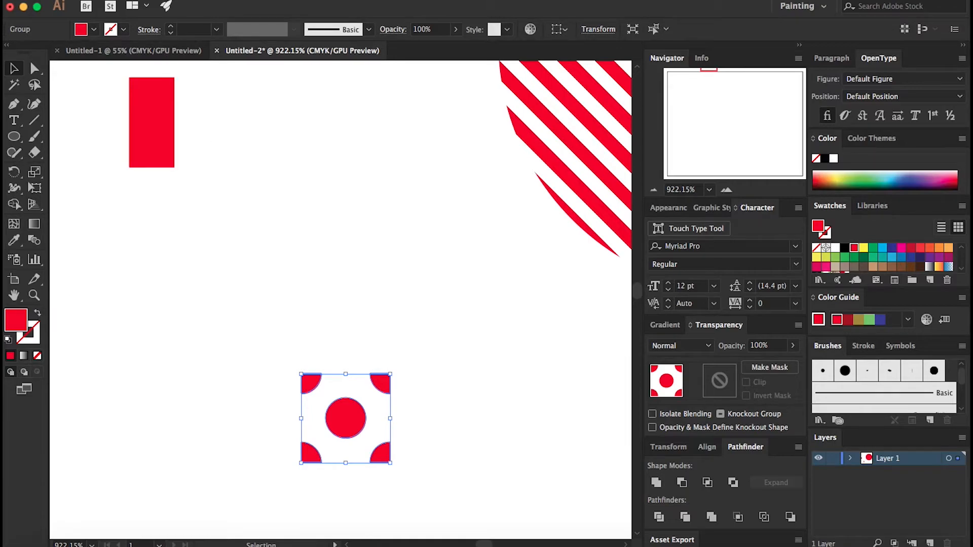
click(177, 0)
mouse_move(304, 286)
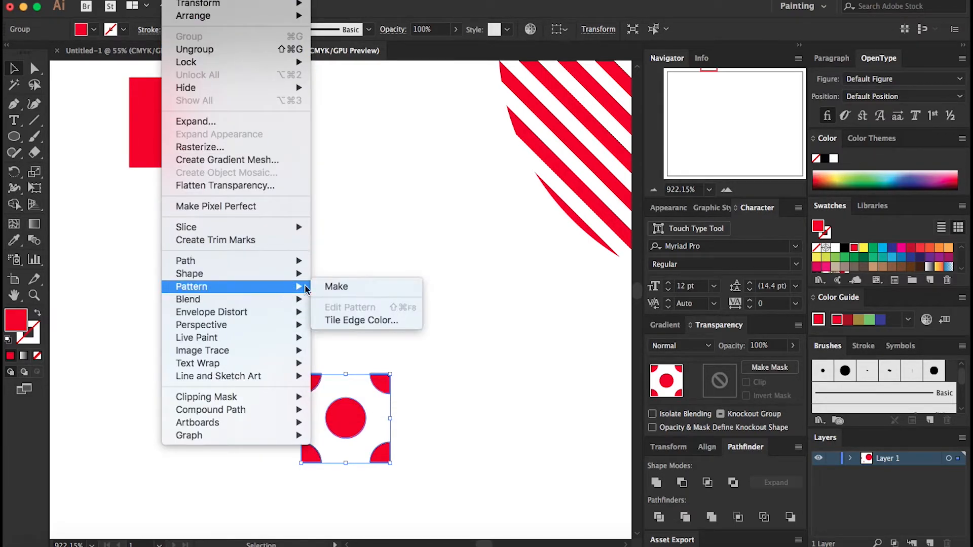
click(335, 287)
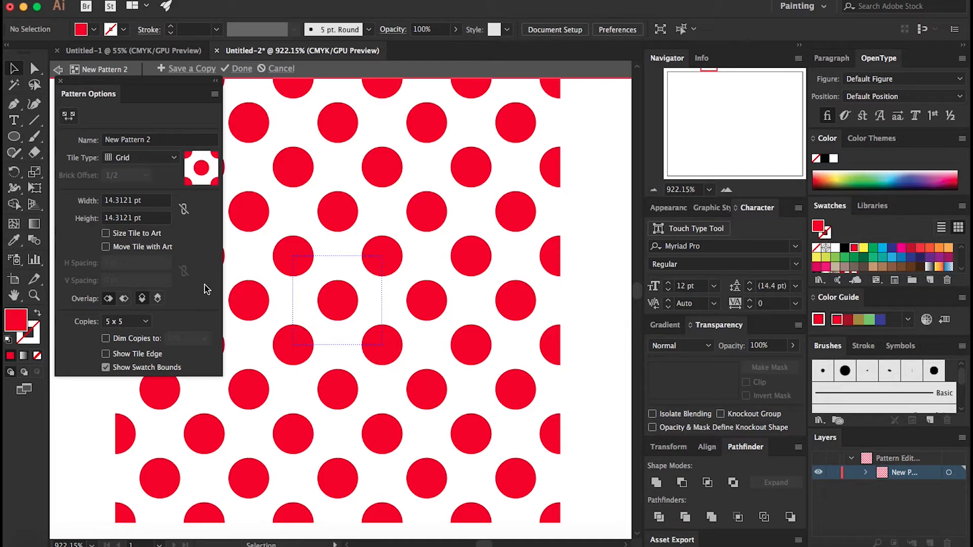
click(241, 70)
Step: Draw a circle about 33 pt wide above the tile and fill it with the new dot pattern swatch
scroll(867, 264, down, 2)
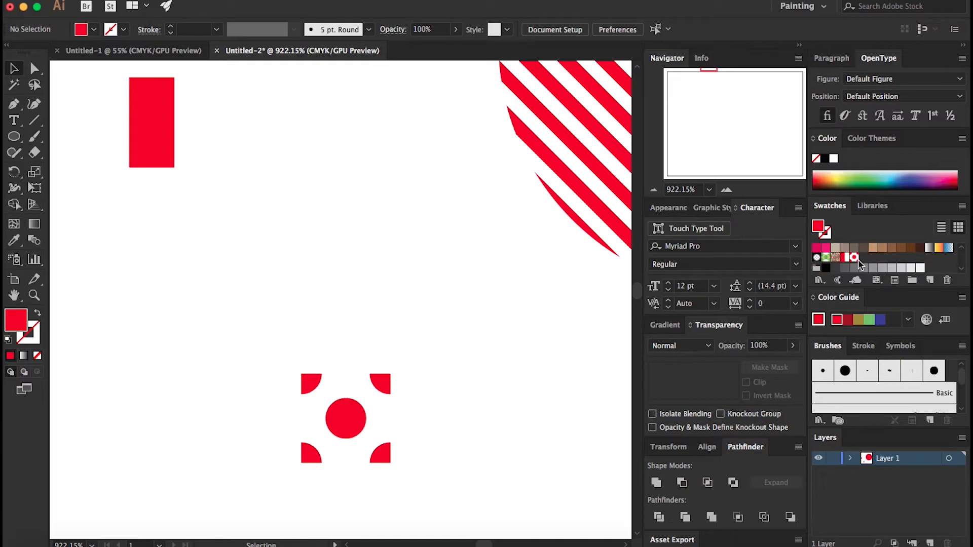
click(14, 136)
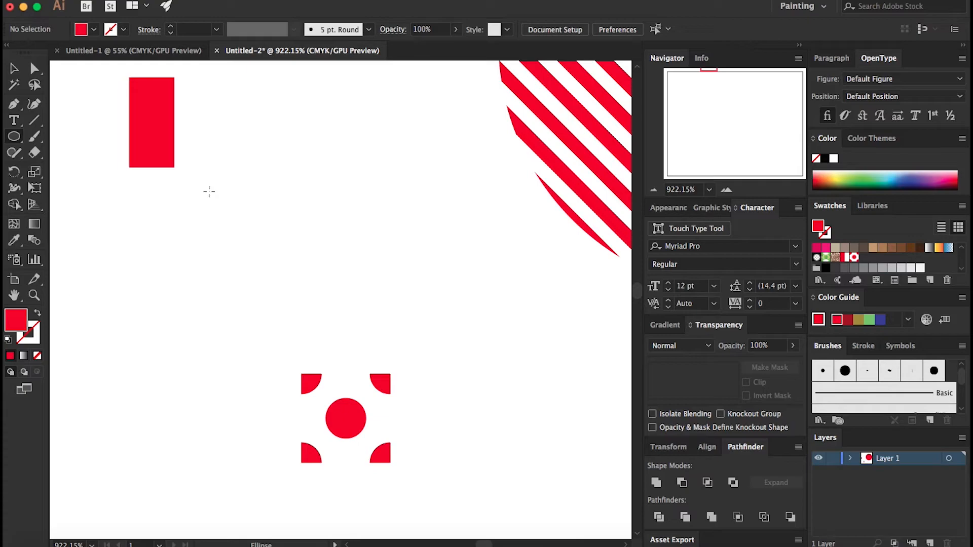
drag(248, 131, 453, 328)
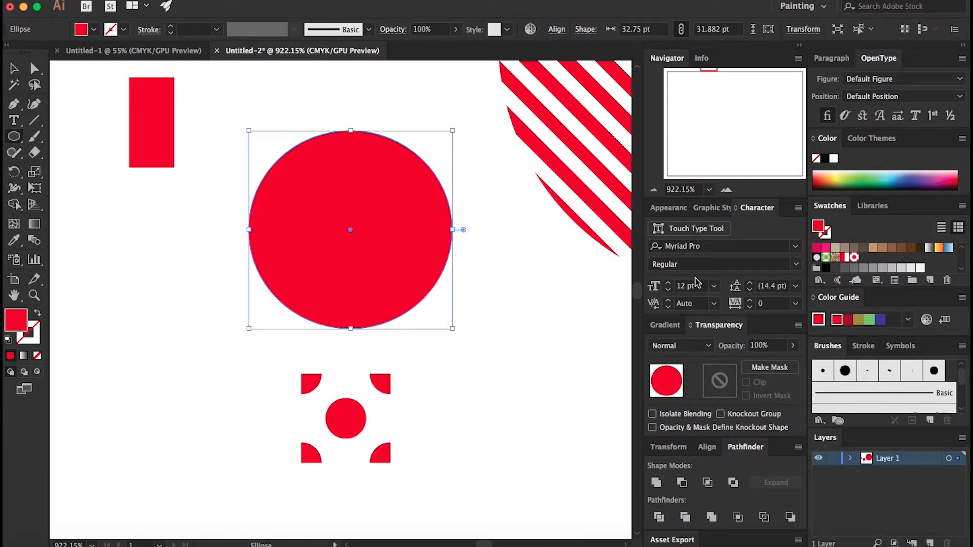
click(854, 257)
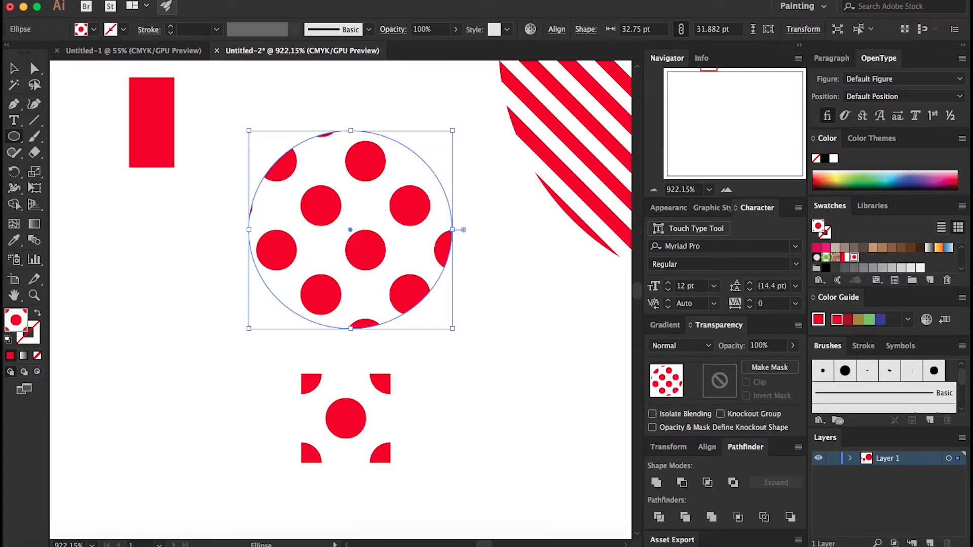
Step: Scale only the circle's dot pattern, not the object, uniformly to 12%
click(175, 1)
mouse_move(240, 4)
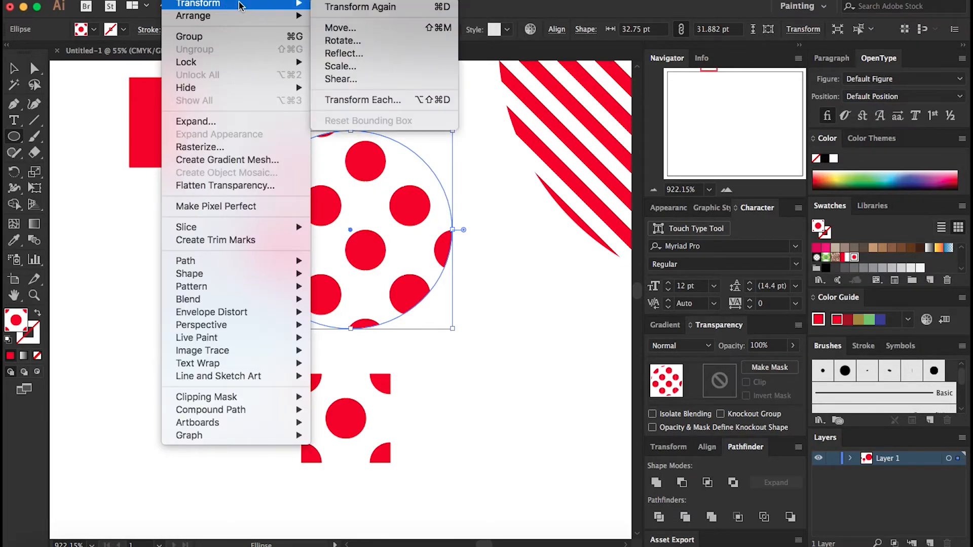
click(366, 66)
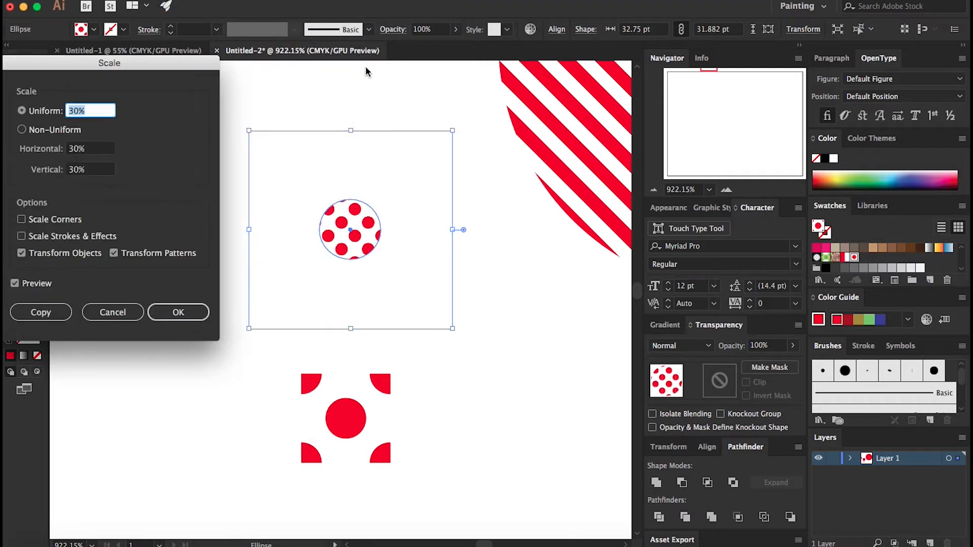
click(21, 253)
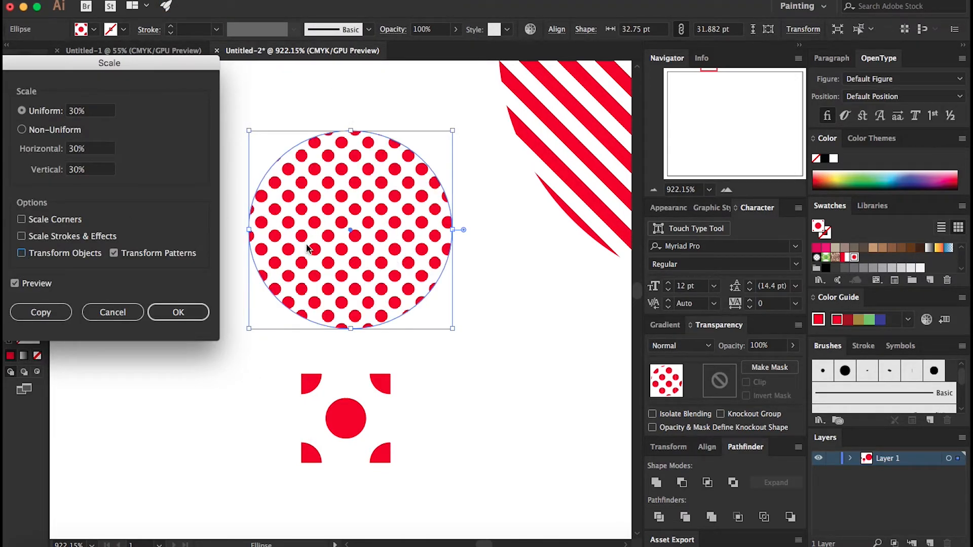
click(84, 116)
drag(84, 116, 50, 111)
text(12)
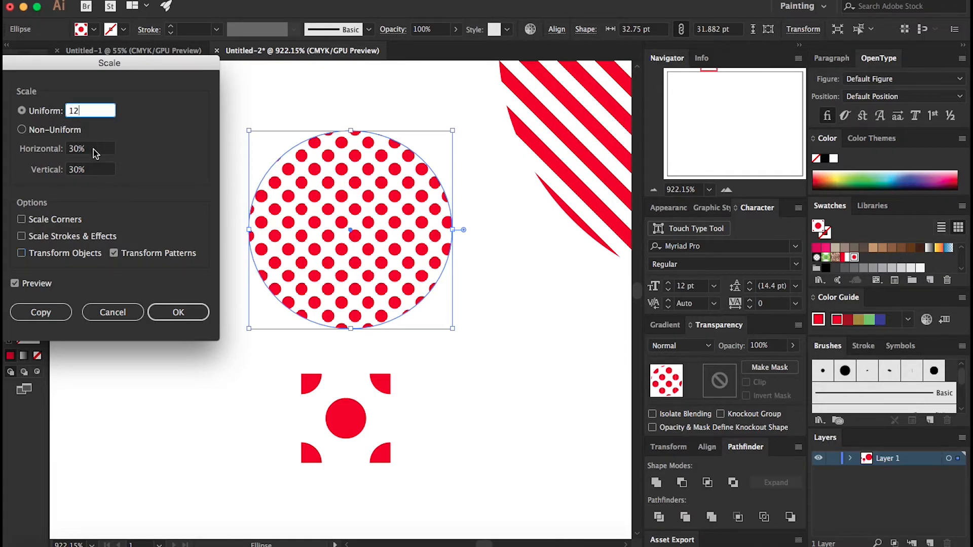
click(93, 149)
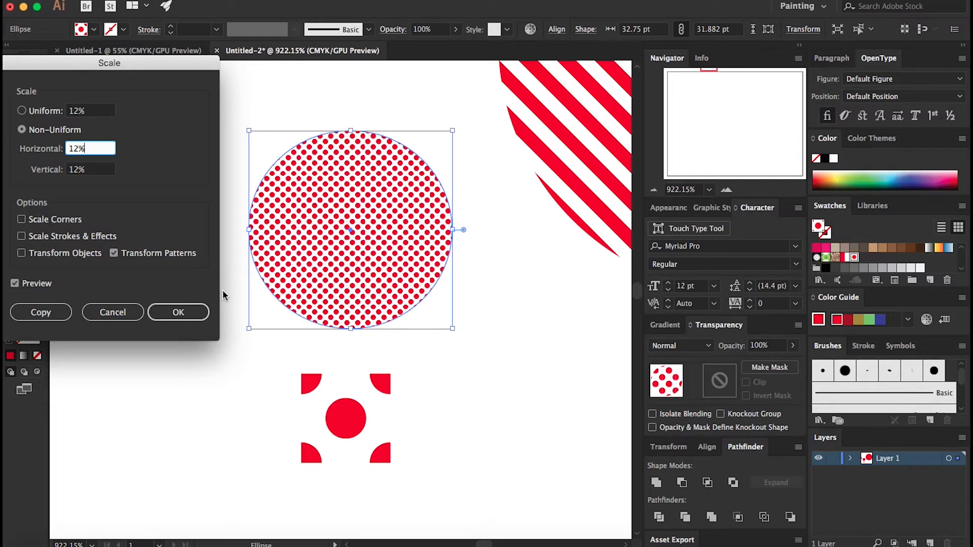
click(161, 318)
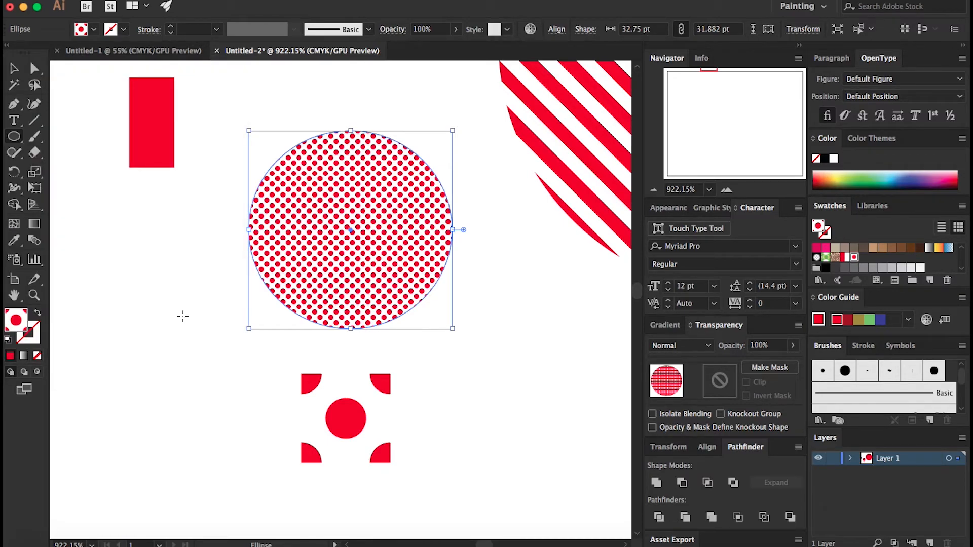
Step: Deselect, then paint a large freeform shape left of the circle with the brush, filled with the dot pattern
key(v)
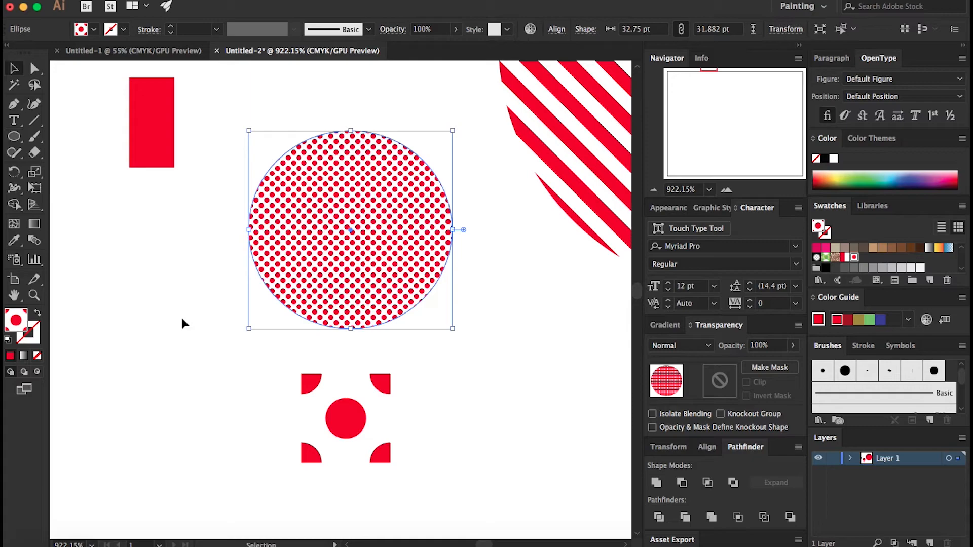
click(181, 316)
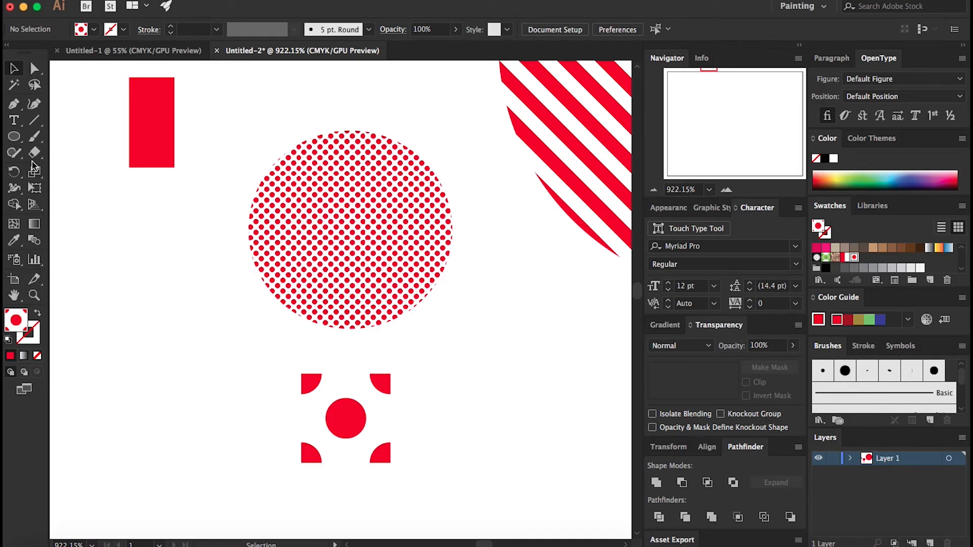
click(34, 137)
mouse_move(85, 200)
mouse_down()
mouse_move(146, 201)
mouse_move(206, 262)
mouse_move(170, 324)
mouse_move(166, 386)
mouse_move(128, 400)
mouse_move(107, 385)
mouse_move(79, 308)
mouse_move(76, 264)
mouse_move(84, 230)
mouse_move(104, 214)
mouse_move(162, 233)
mouse_up()
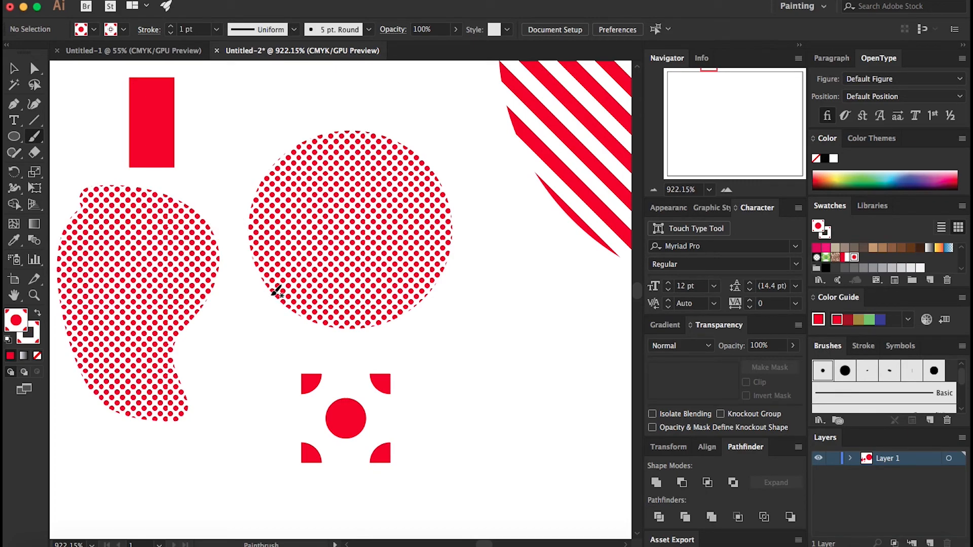